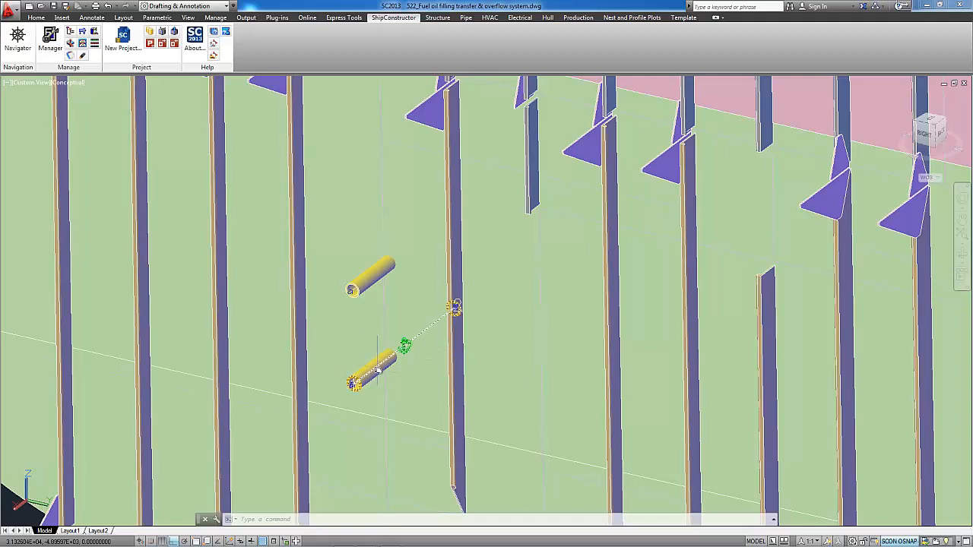
- Switch to ShipConstructor Manager, open the Penetration Standards Editor and select the Socket standard to show its parameters
key("Escape")
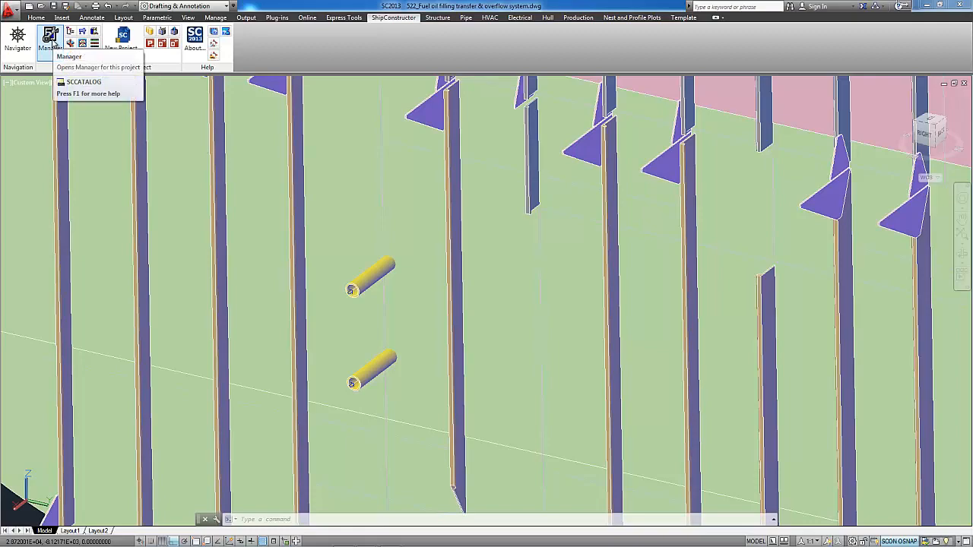
left_click(50, 40)
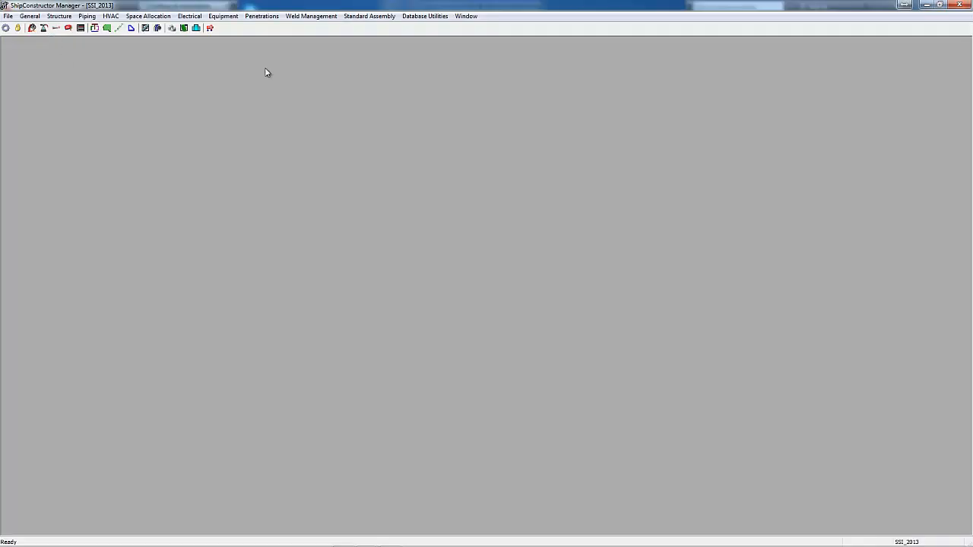
left_click(268, 17)
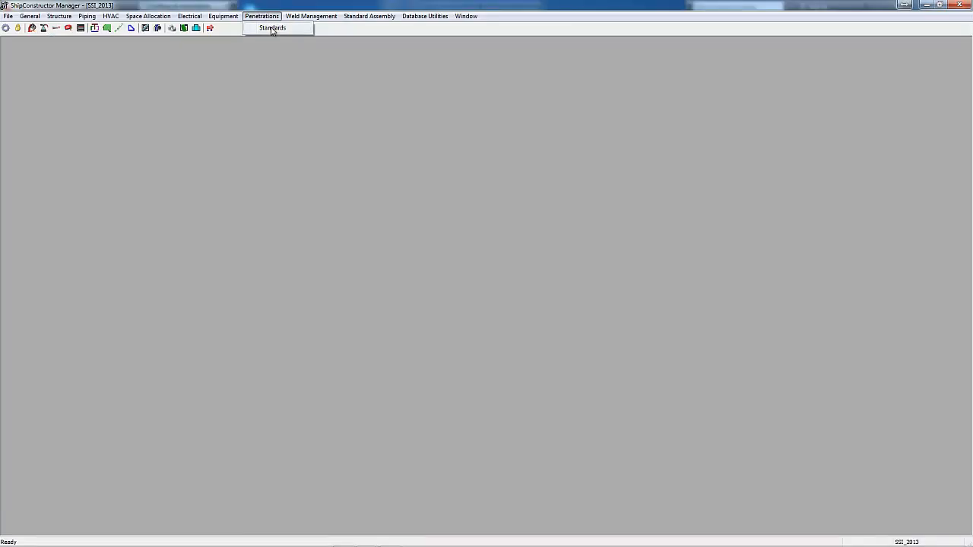
left_click(273, 28)
left_click(169, 168)
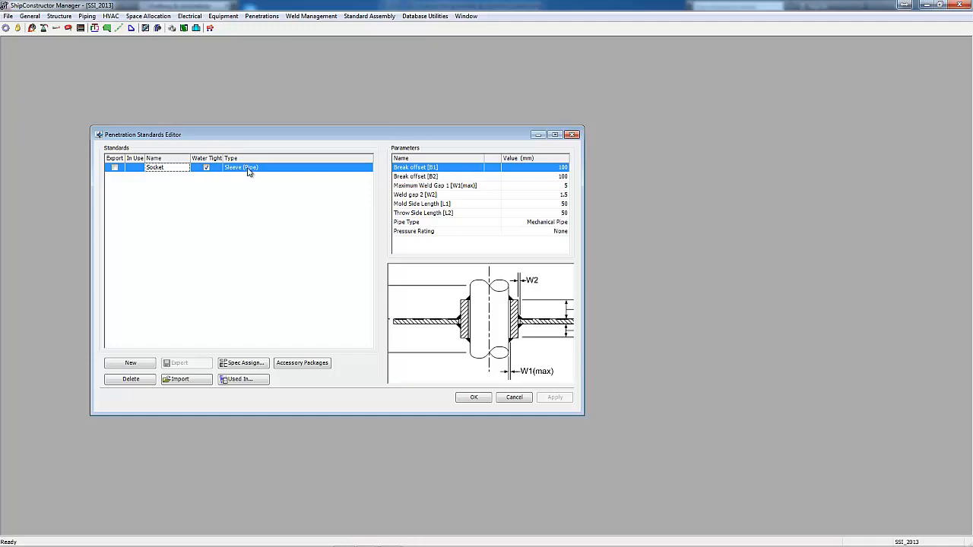
- Create a new penetration standard named Doubler, set its type to Doubler and inspect its spacing gap and overlap parameters
left_click(144, 363)
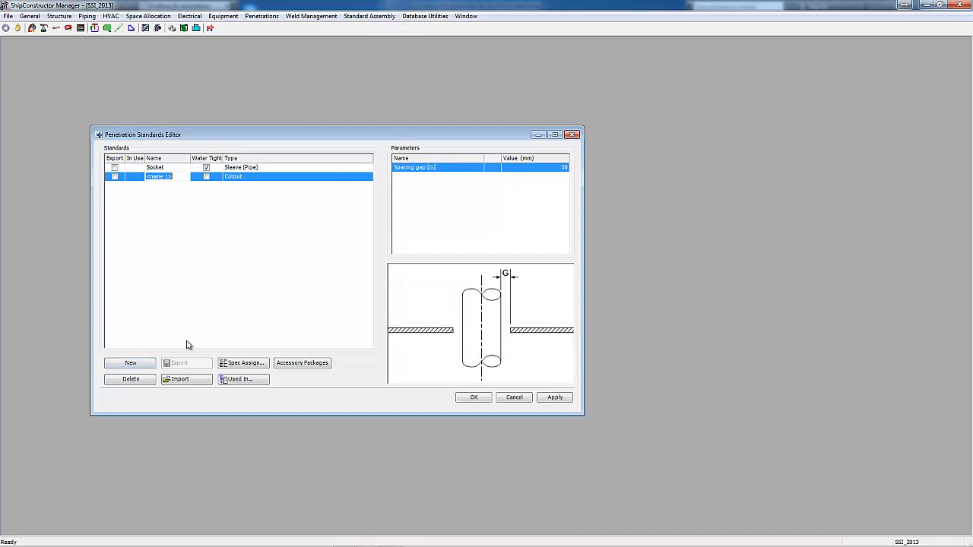
type("Doubler")
left_click(262, 177)
left_click(368, 178)
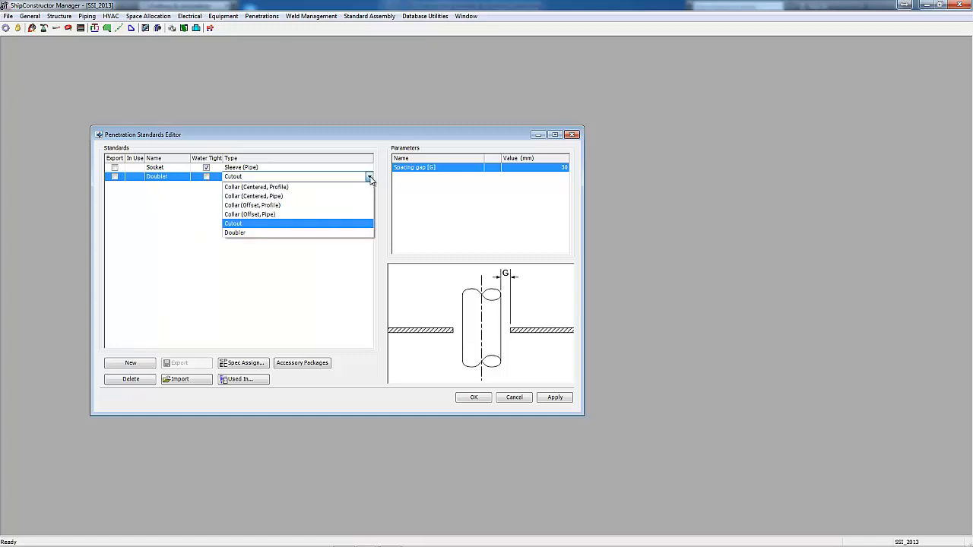
left_click(243, 233)
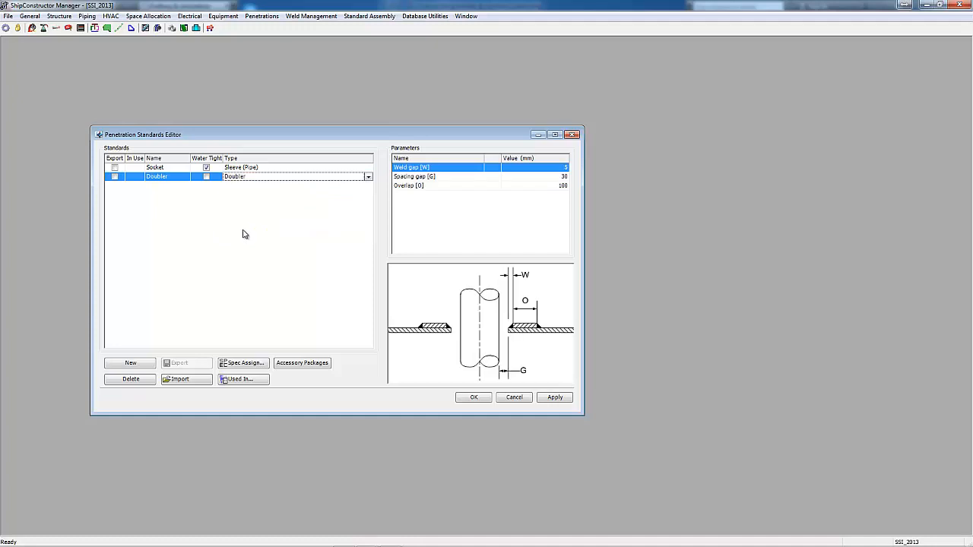
left_click(541, 179)
left_click(545, 187)
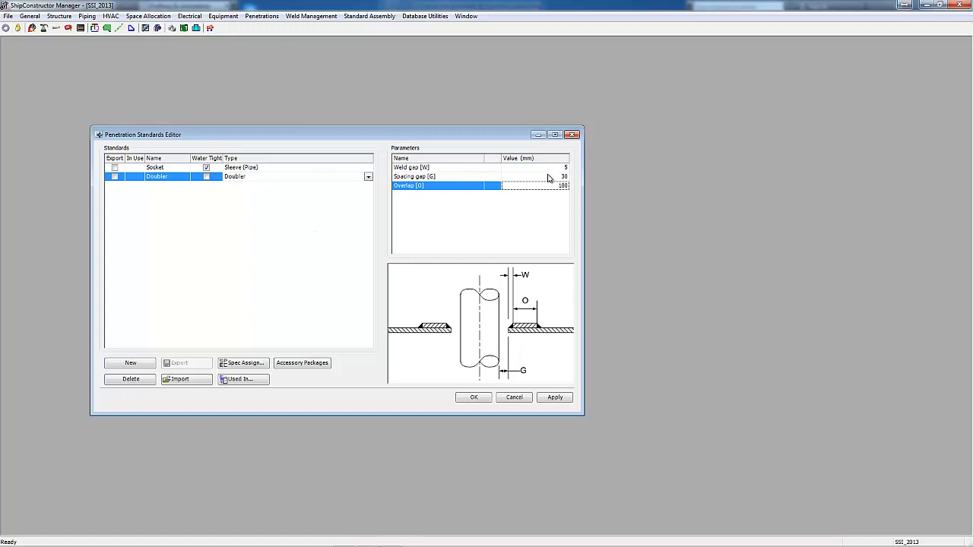
- Assign the Doubler standard to the pipe specs 522_Fuel oil systems and 641_Bilge and ballast, and save the standards
left_click(253, 366)
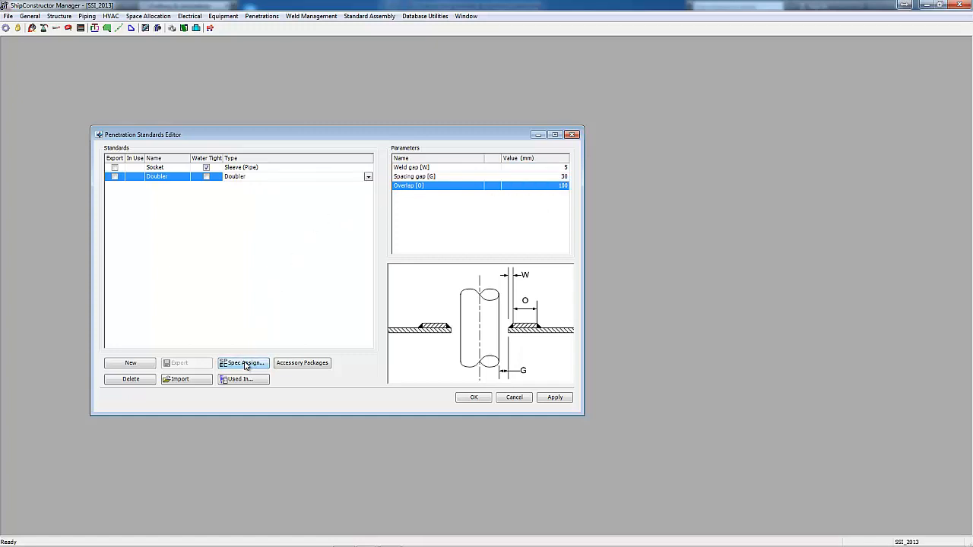
left_click(434, 217)
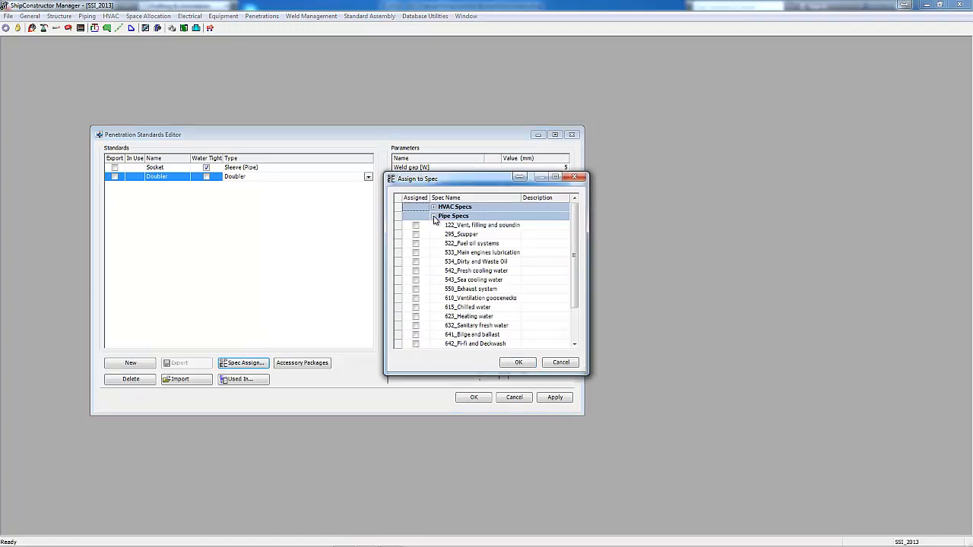
left_click(411, 244)
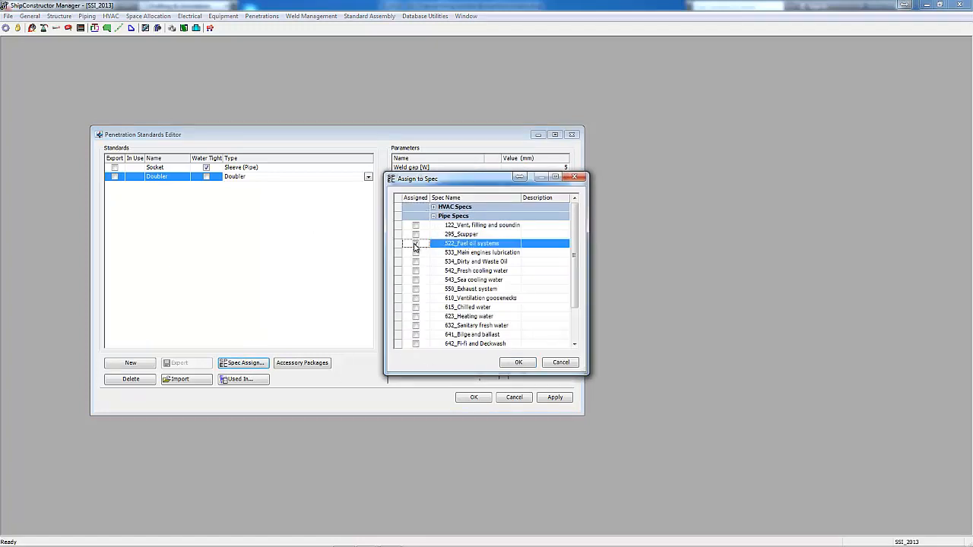
scroll(573, 256, "down", 2)
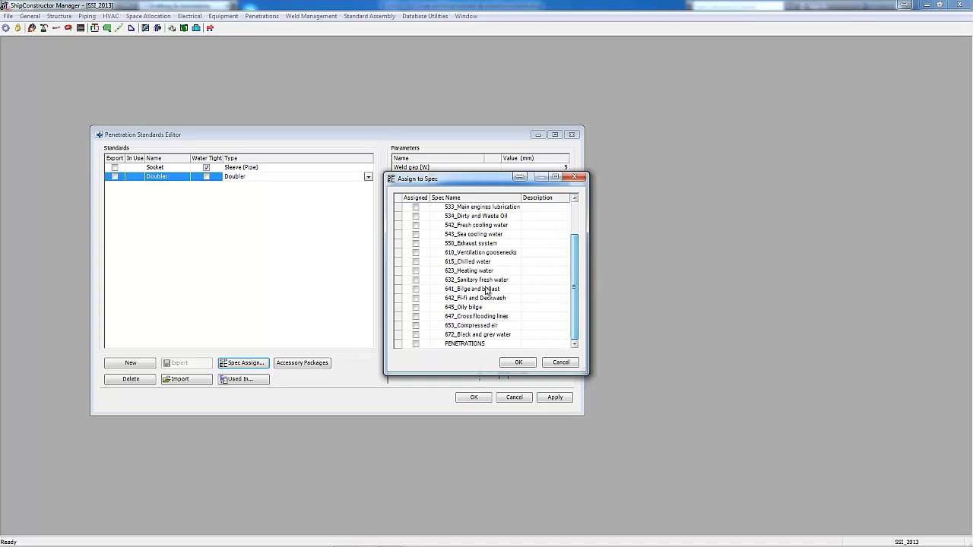
left_click(416, 289)
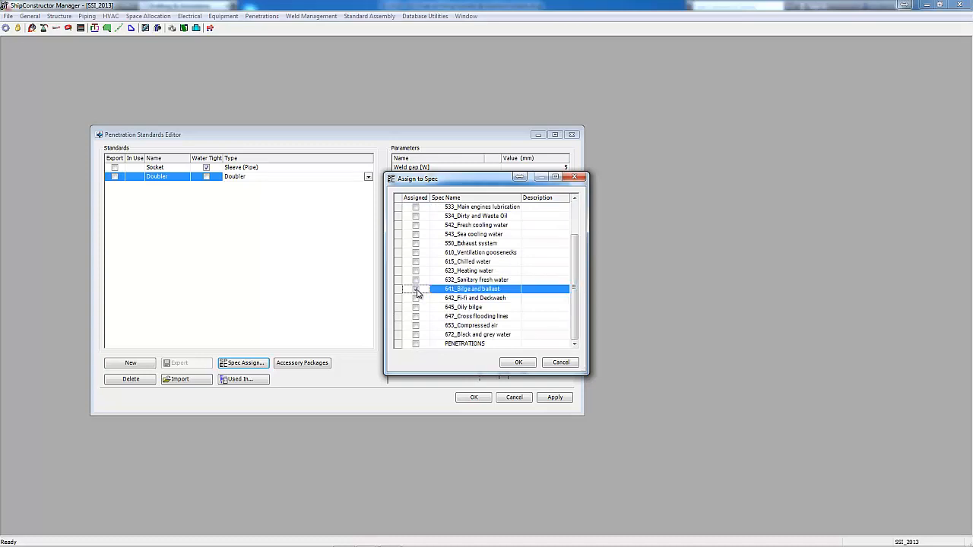
left_click(517, 363)
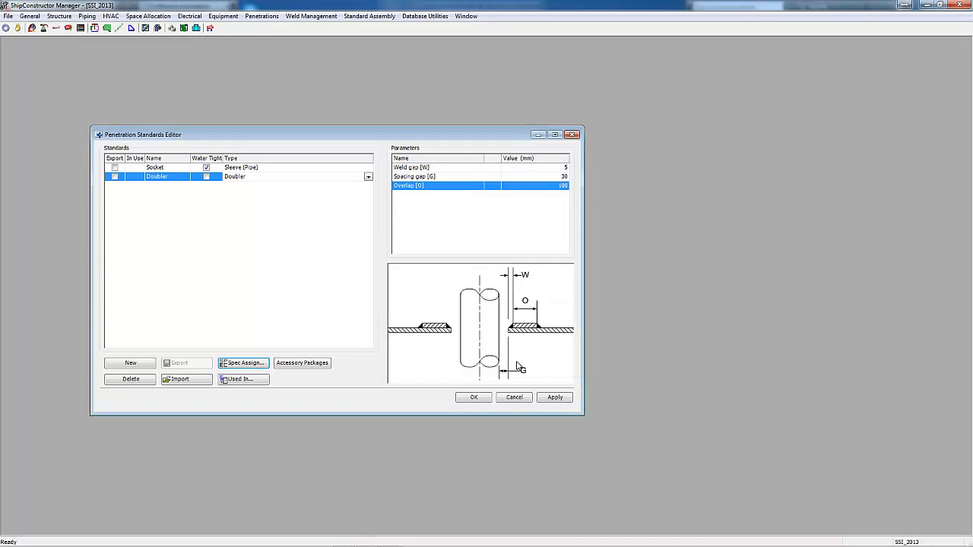
left_click(474, 397)
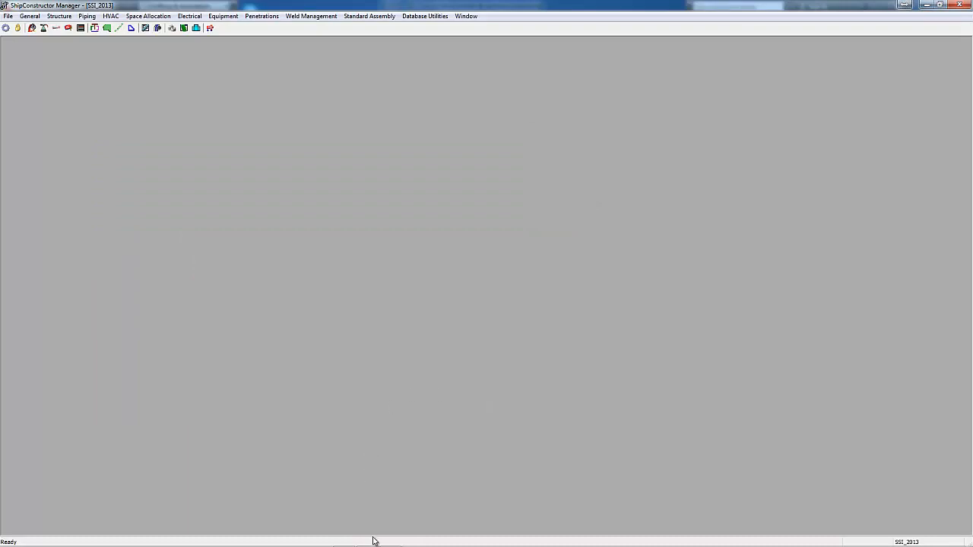
- Switch back to the fuel oil system drawing and start a penetration using the green bulkhead plate and the lower yellow pipe
mouse_move(366, 539)
left_click(349, 491)
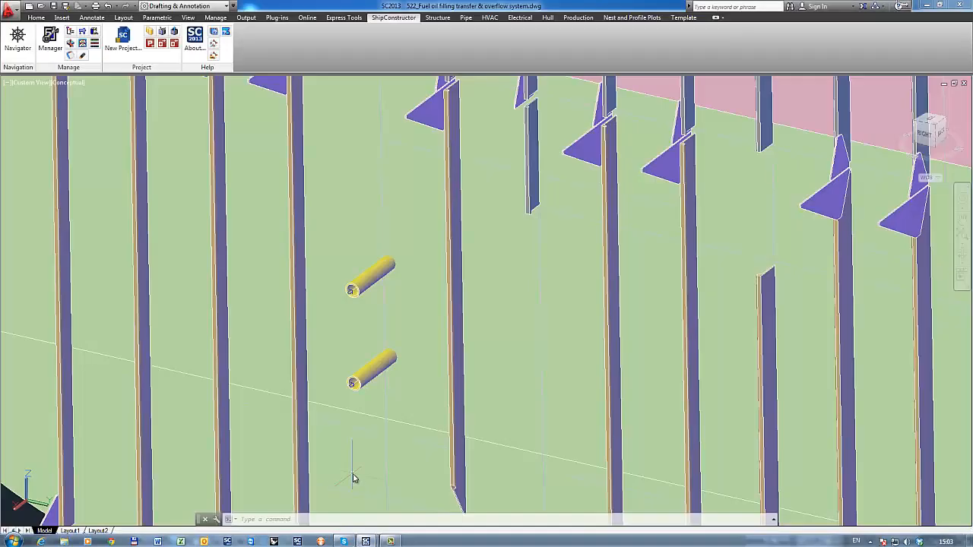
scroll(343, 336, "down", 3)
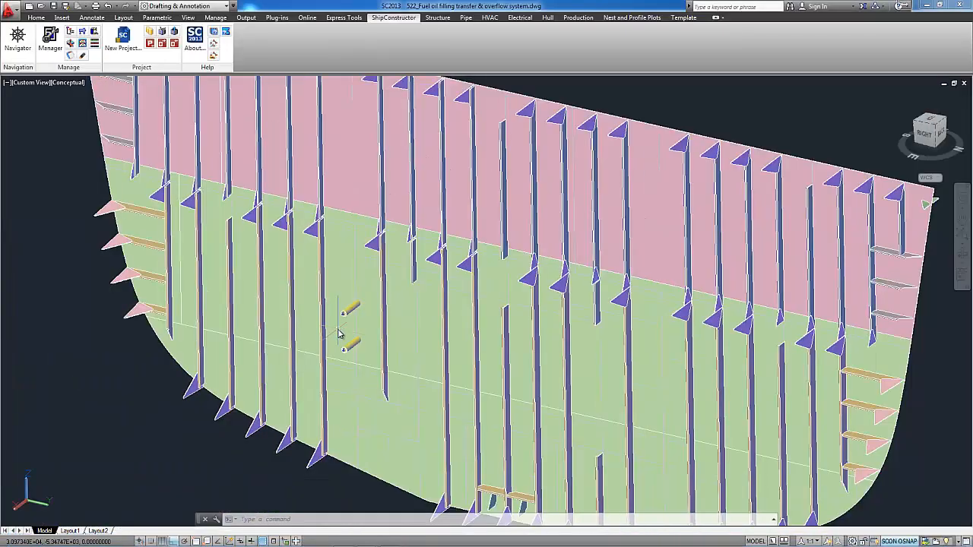
left_click(466, 19)
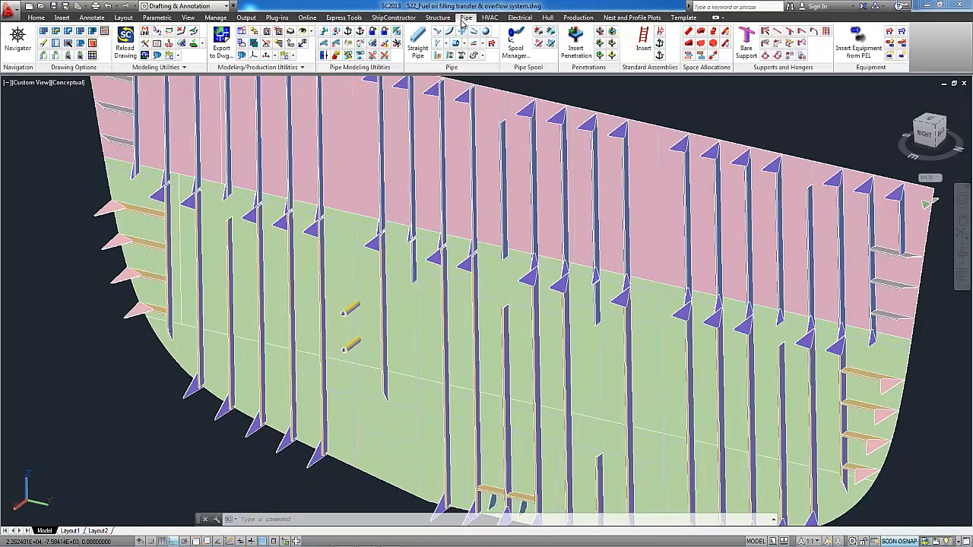
left_click(576, 52)
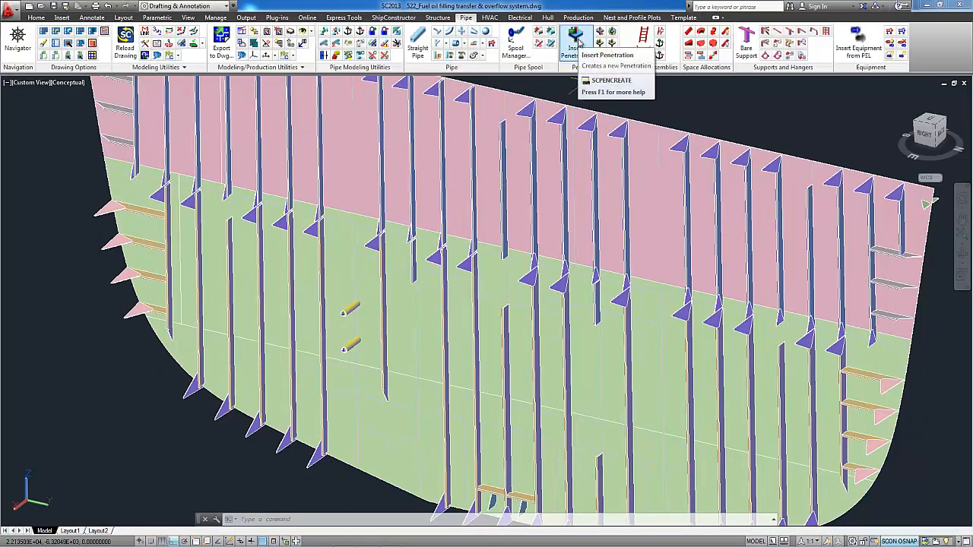
left_click(601, 68)
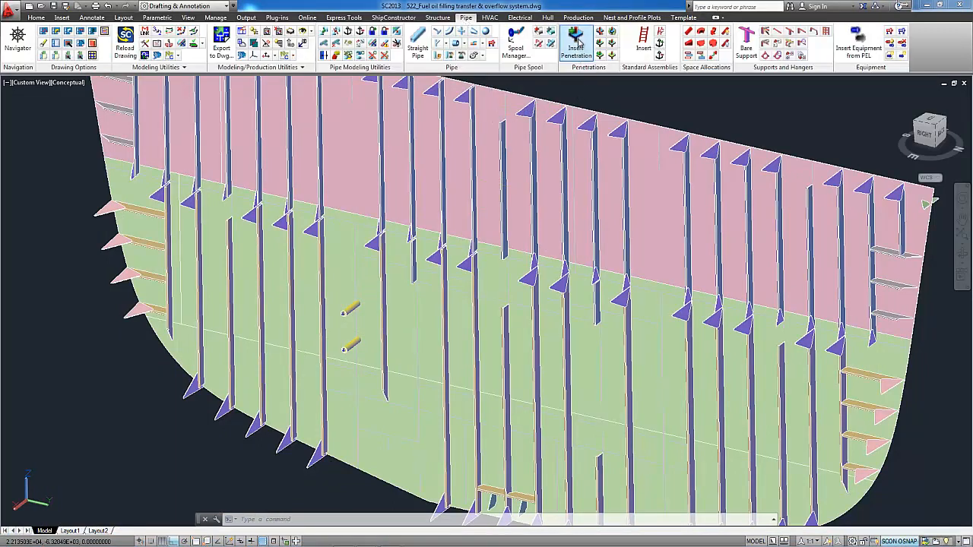
left_click(402, 337)
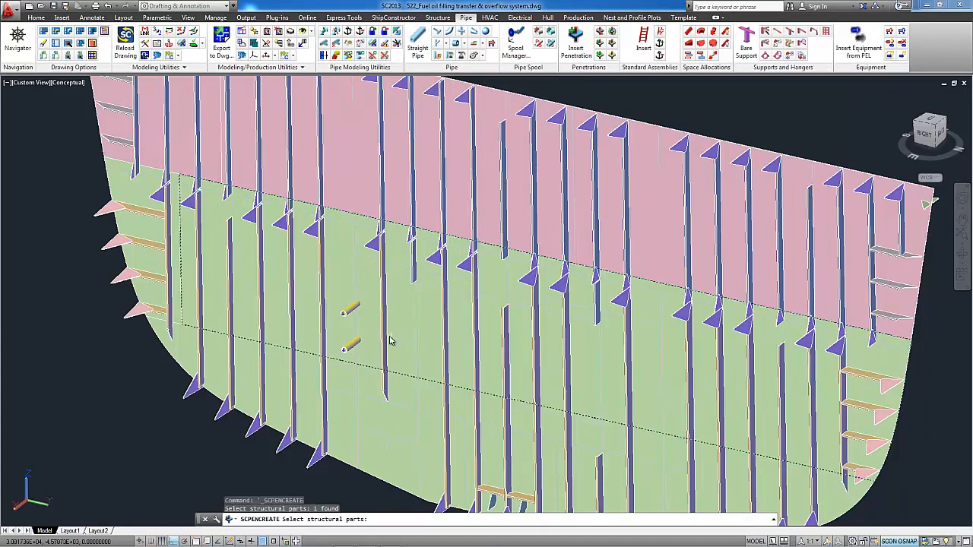
key("Return")
left_click(368, 340)
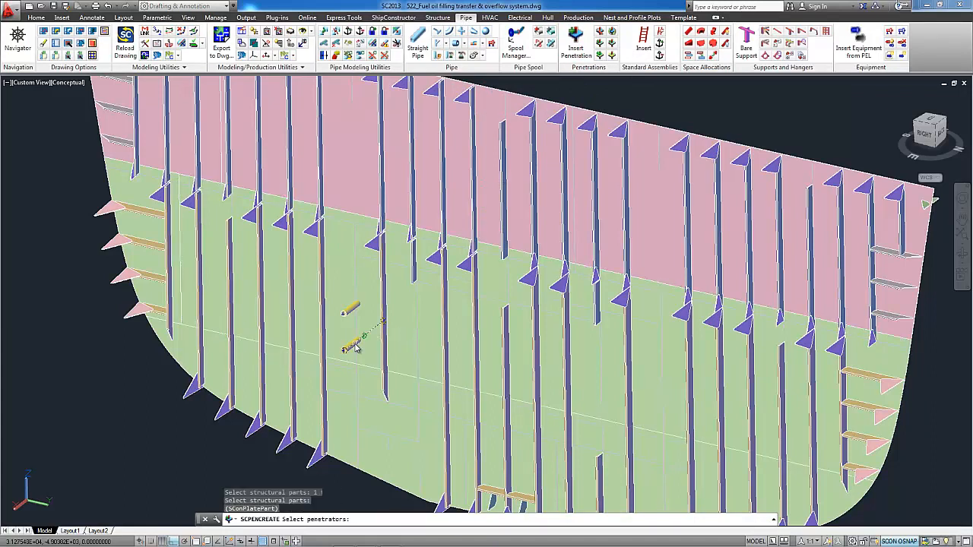
scroll(382, 340, "up", 5)
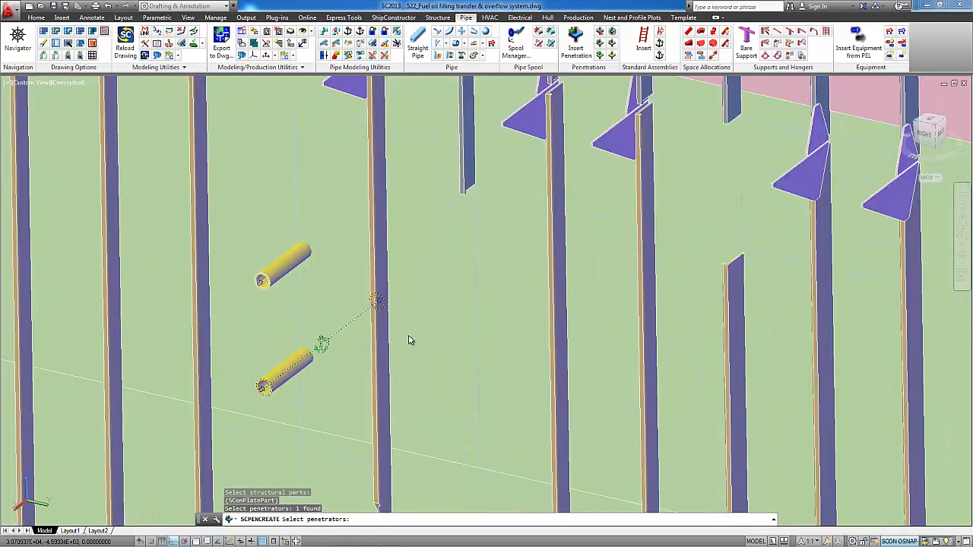
key("Return")
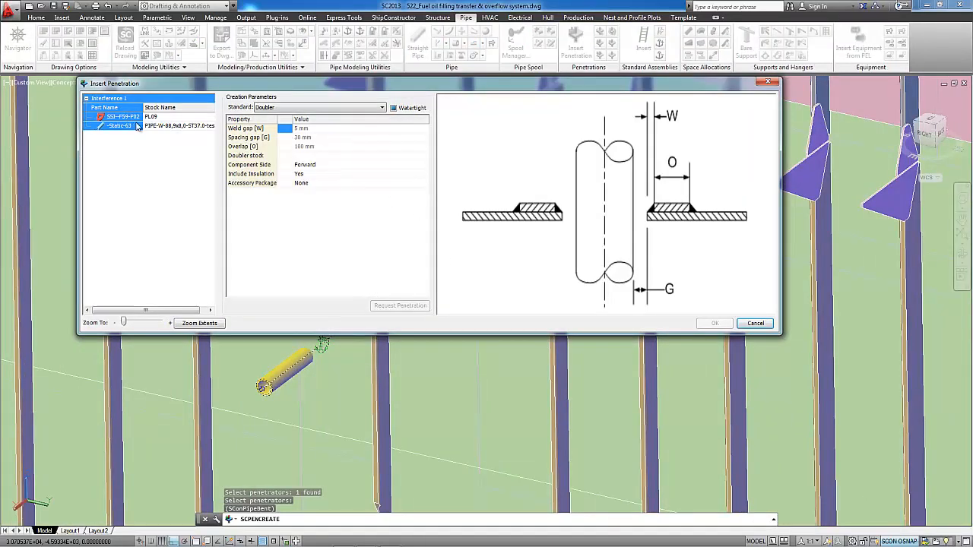
- Request the penetration with the Socket standard and sleeve stock PEN-114,3x11,0-L80-ST37.2, and insert it
left_click(382, 109)
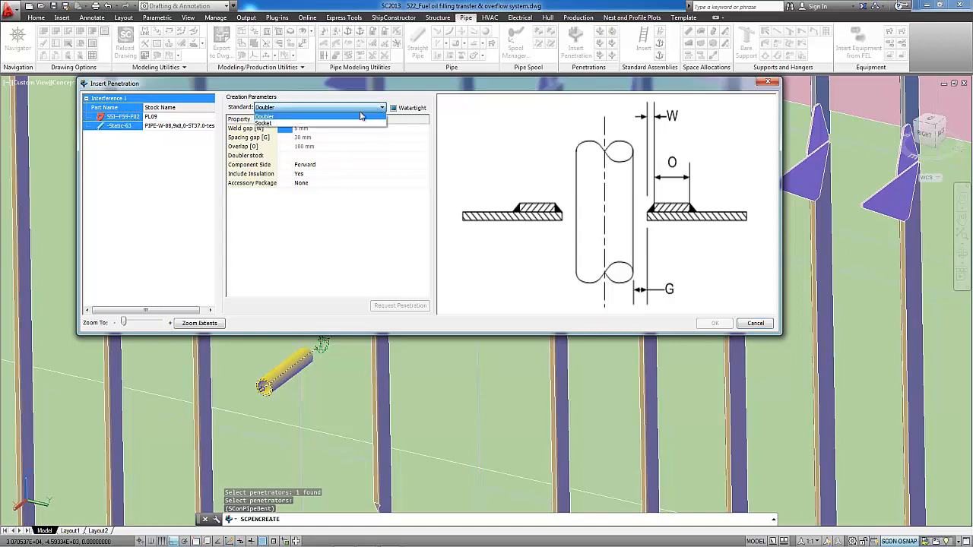
left_click(332, 124)
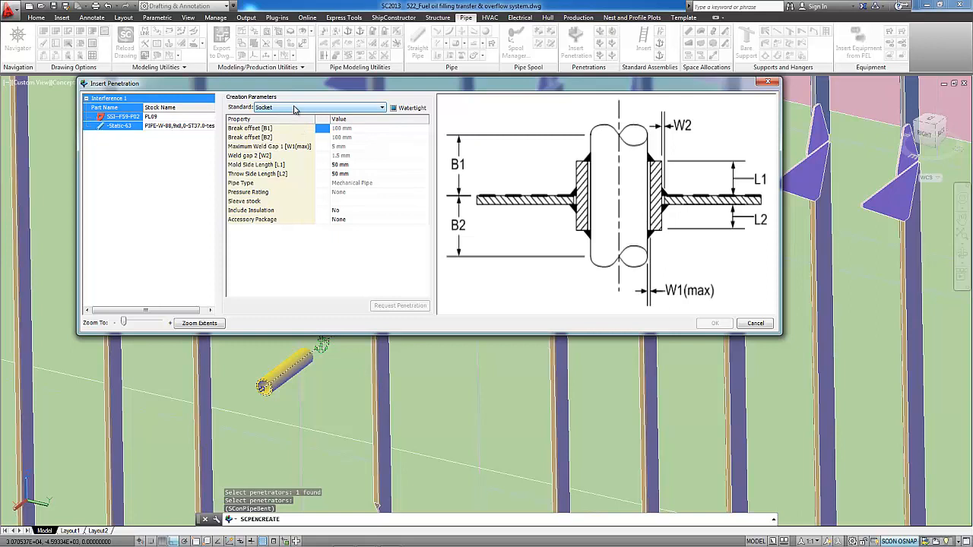
left_click(341, 202)
left_click(423, 203)
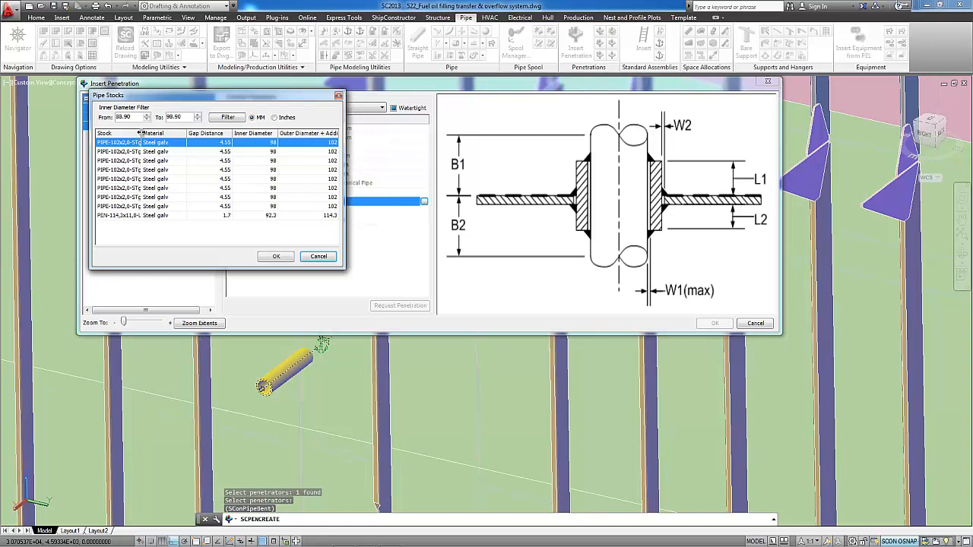
left_click_drag(140, 134, 187, 218)
left_click(153, 216)
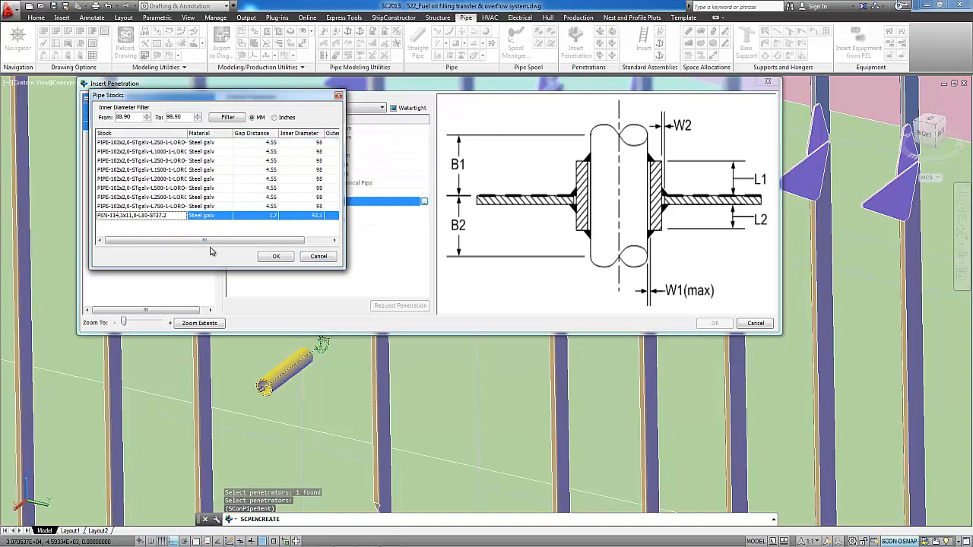
left_click(276, 257)
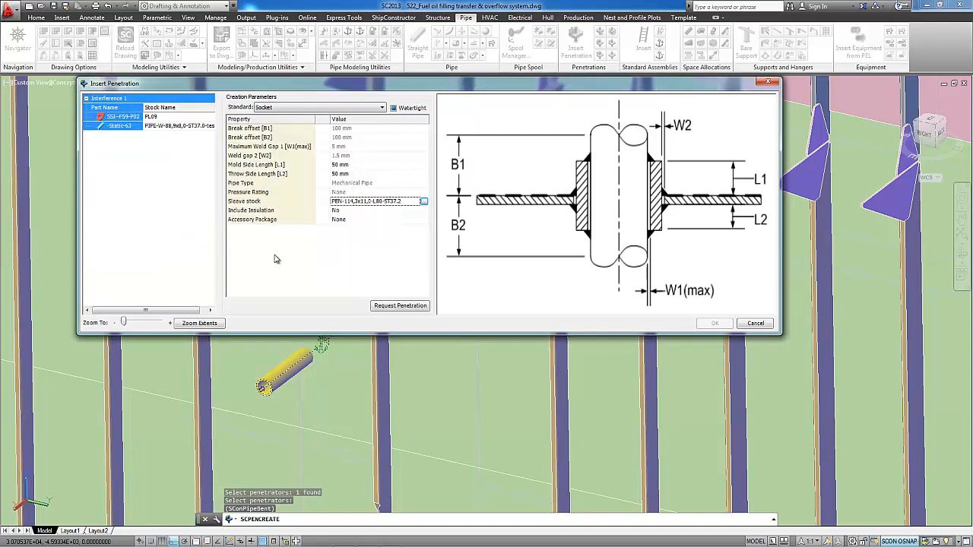
left_click(401, 306)
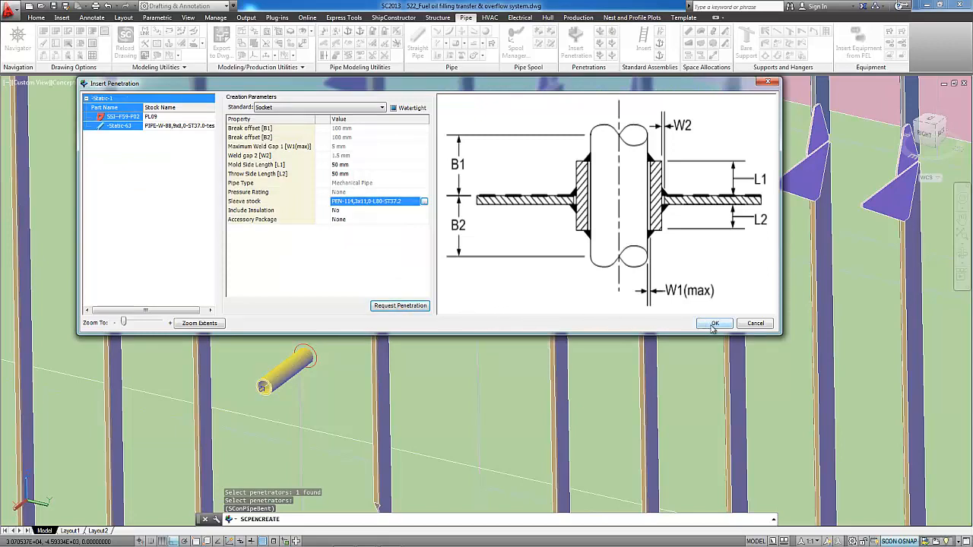
left_click(714, 323)
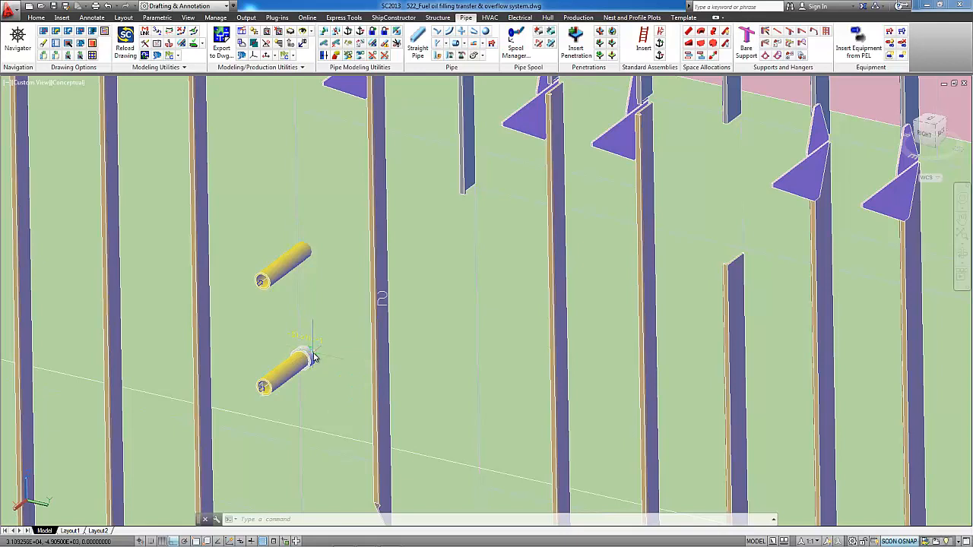
- Open the Penetration Manager, examine the status options offered for the pending socket penetration, and close the manager
left_click(601, 35)
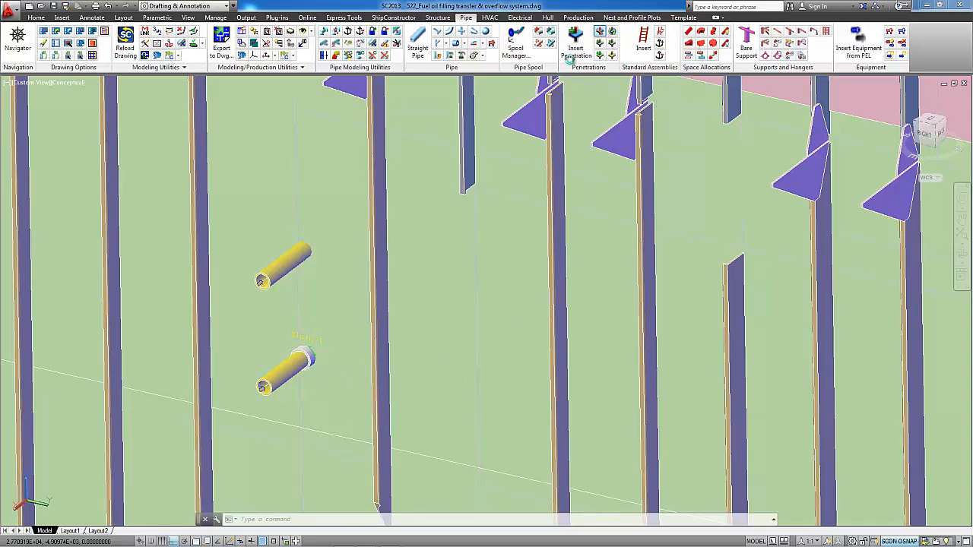
left_click(533, 305)
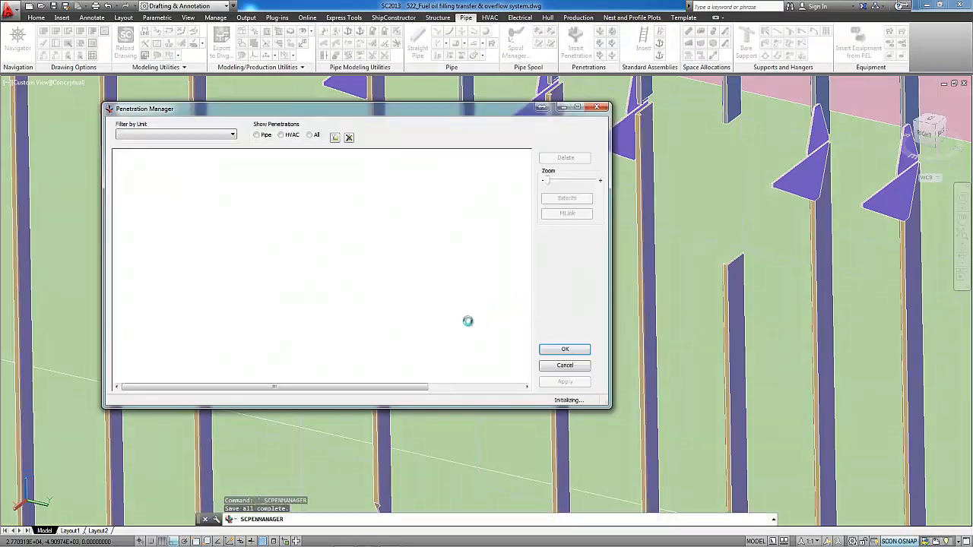
left_click(131, 172)
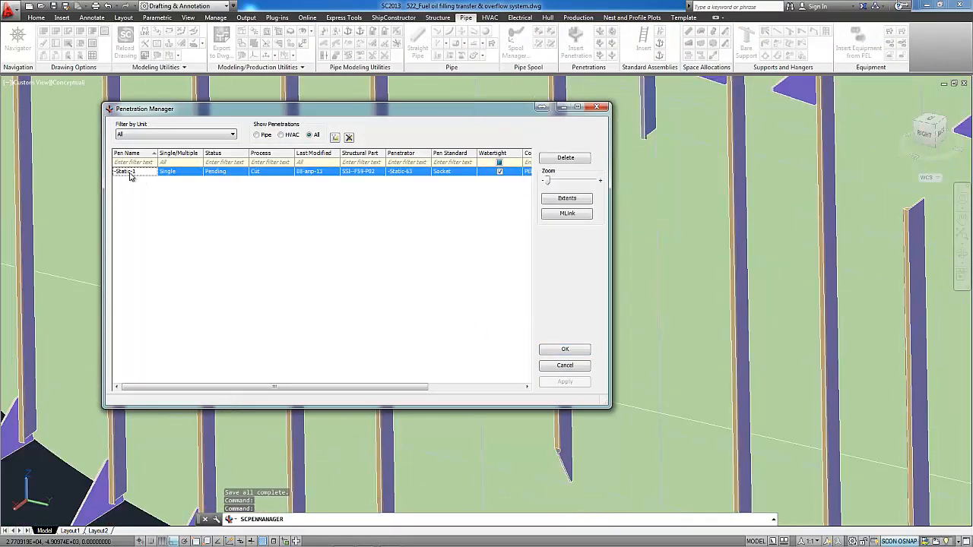
left_click(241, 173)
left_click(244, 173)
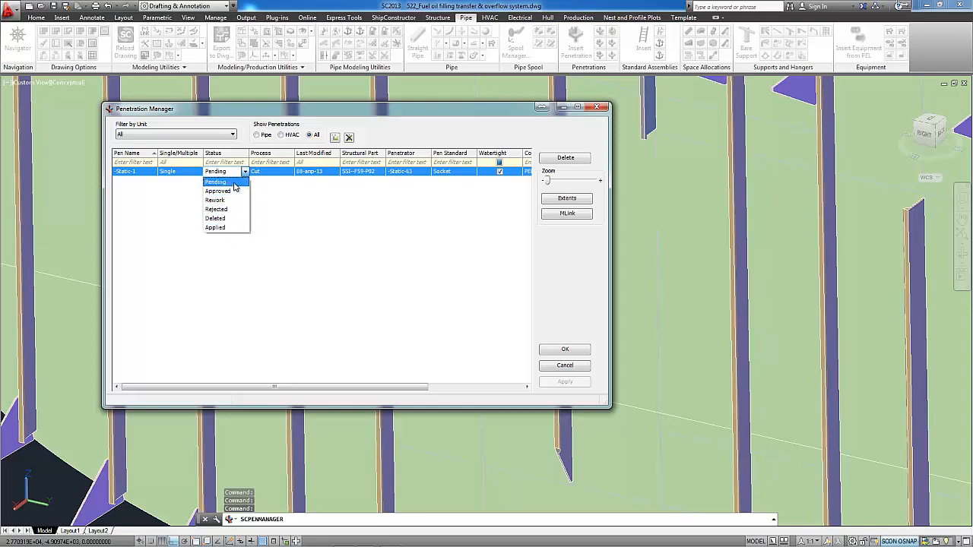
left_click(312, 213)
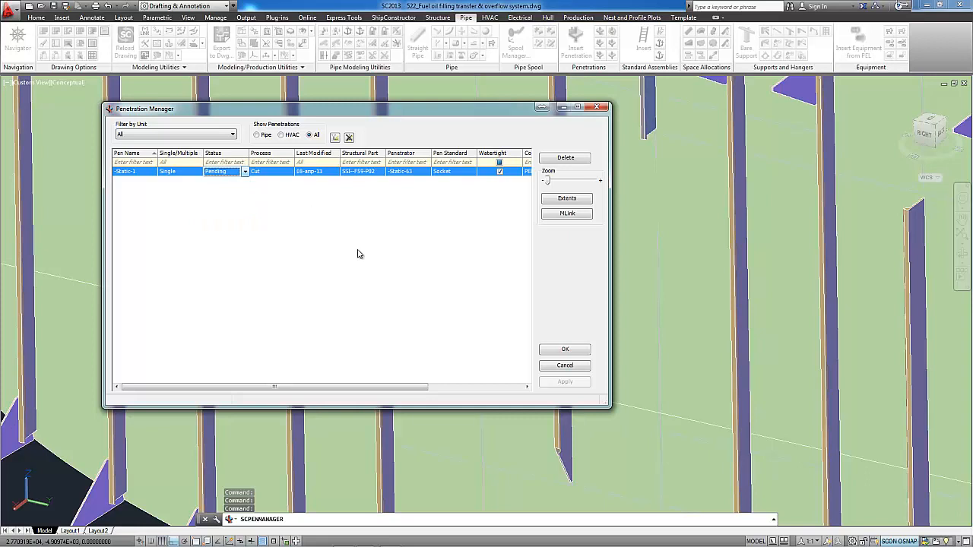
left_click(245, 172)
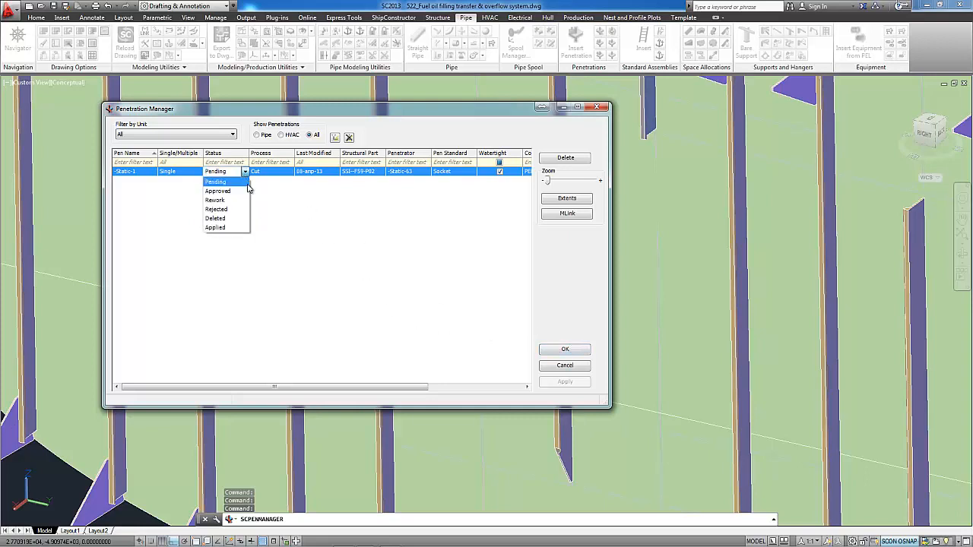
left_click(302, 228)
left_click(549, 351)
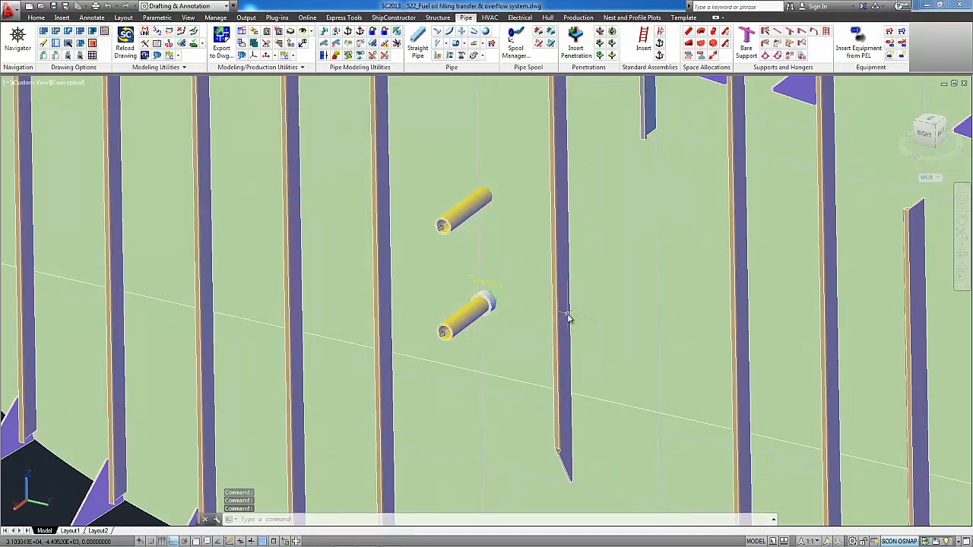
- Switch the model to the 2D Wireframe visual style and look closely at the anchored lower pipe and its penetration
middle_click_drag(569, 320, 506, 343)
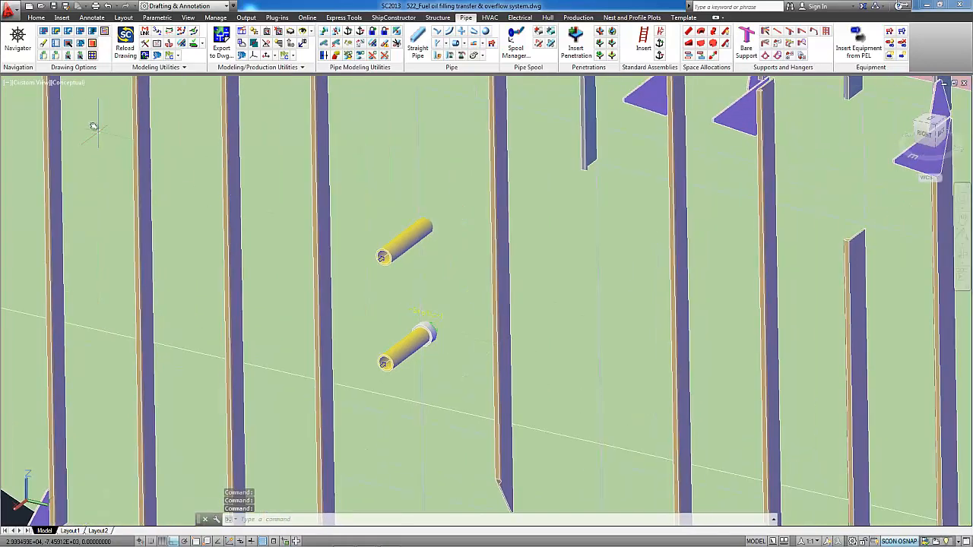
left_click(67, 82)
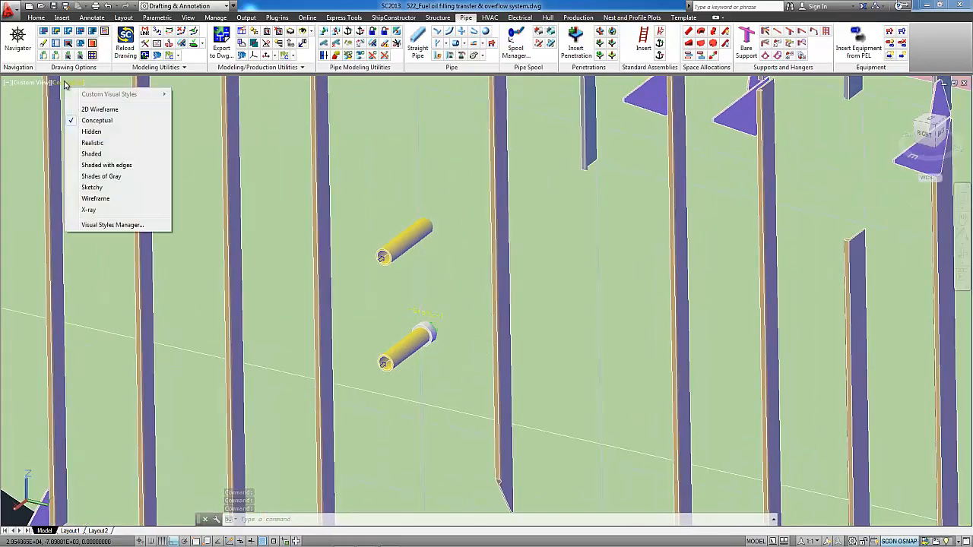
left_click(96, 111)
scroll(456, 335, "up", 8)
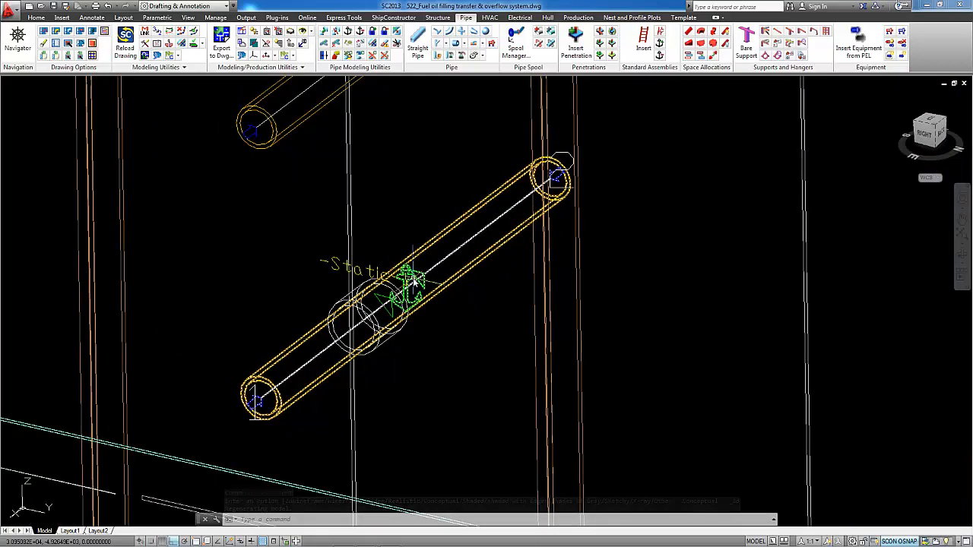
mouse_move(413, 280)
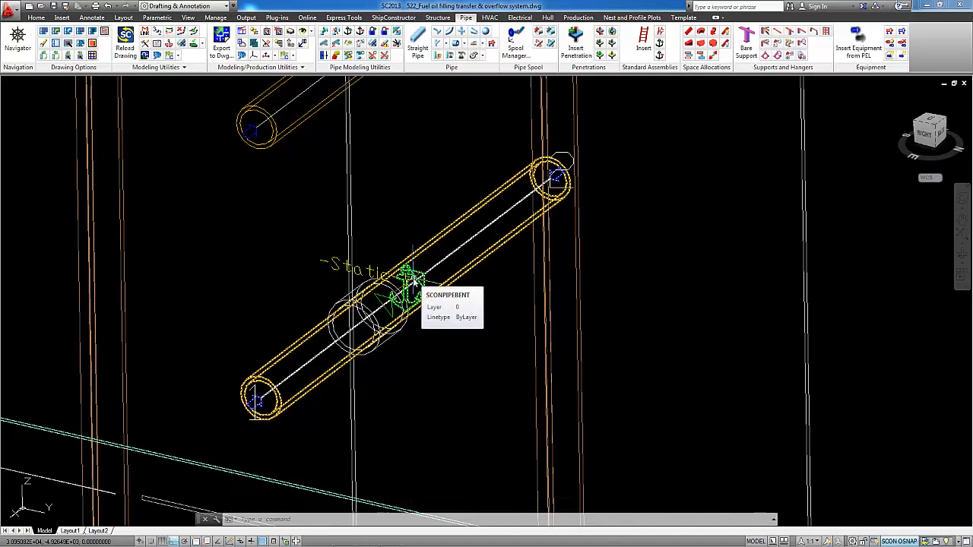
scroll(412, 280, "down", 2)
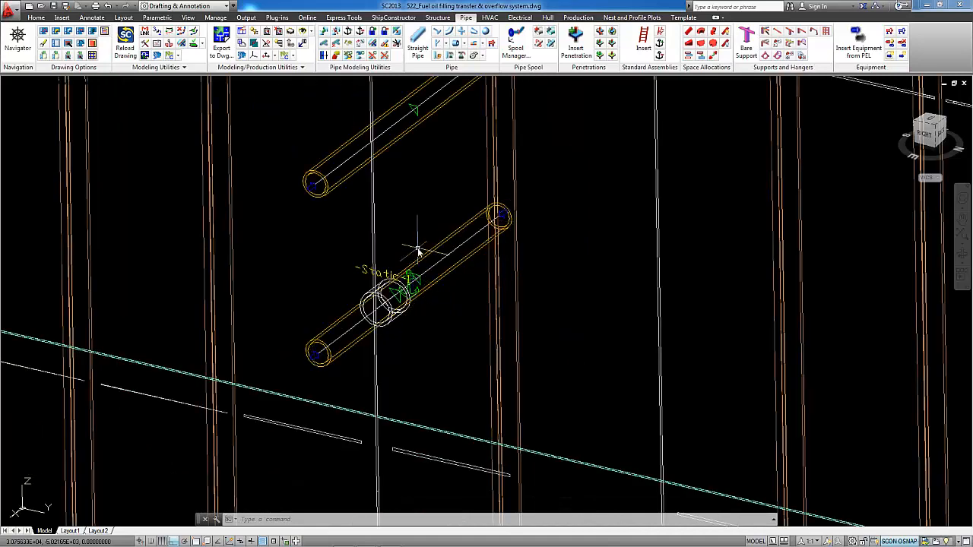
- Remove the anchor from the lower pipe that carries the penetration
left_click(413, 271)
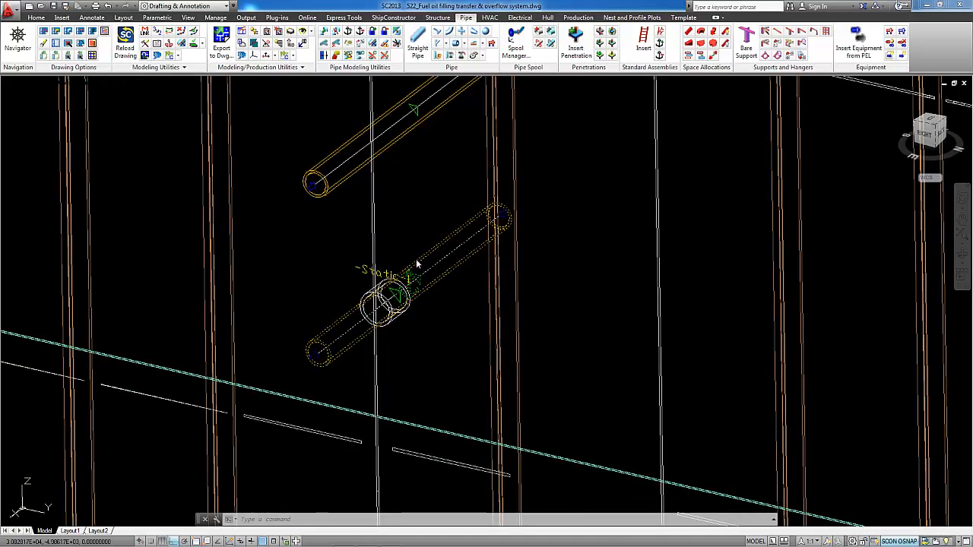
right_click(404, 199)
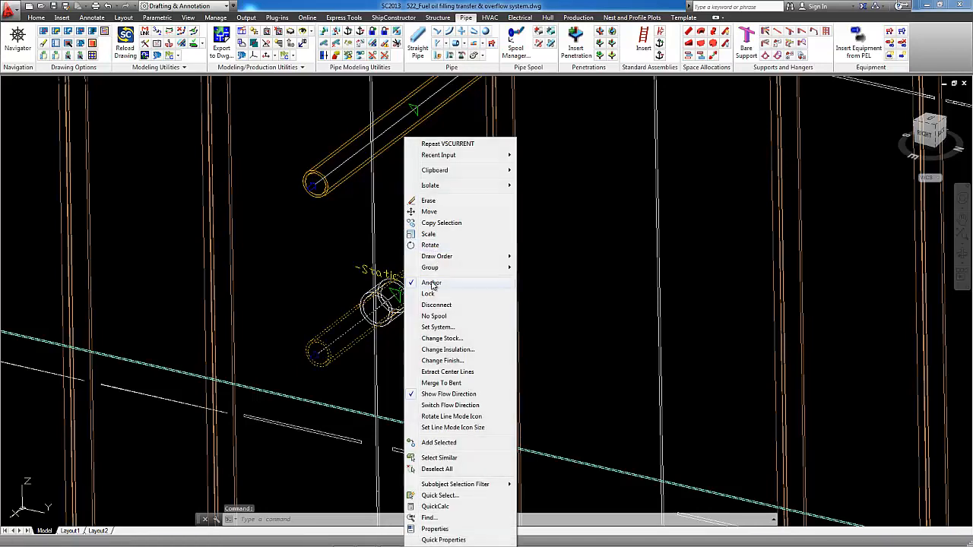
left_click(431, 283)
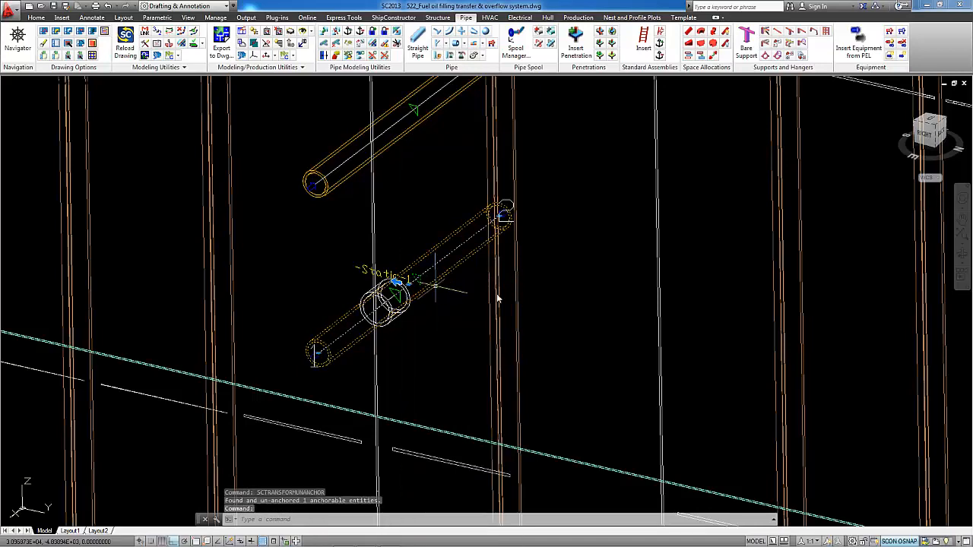
- Move the lower pipe straight down along the bulkhead and accept updating its penetration to the new position
right_click(549, 217)
mouse_move(570, 262)
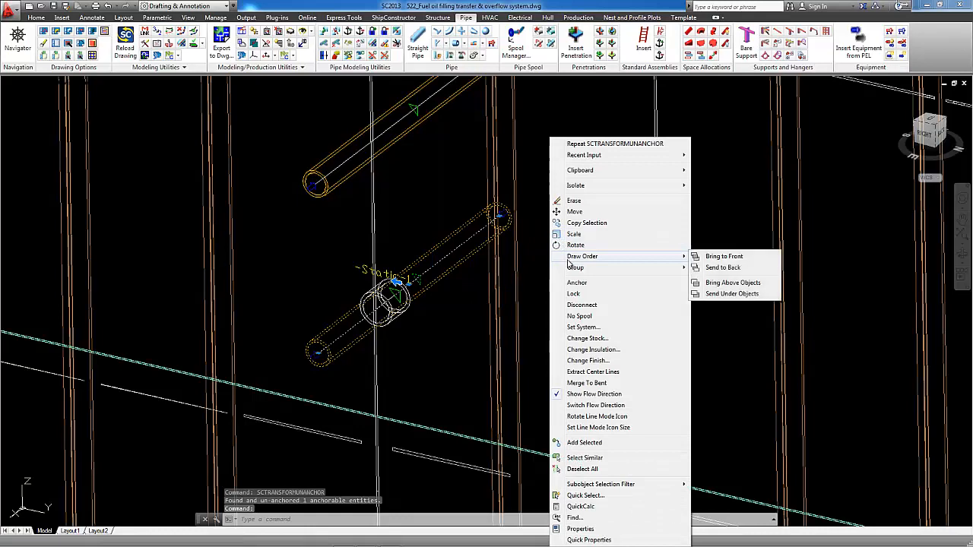
left_click(575, 211)
left_click(551, 239)
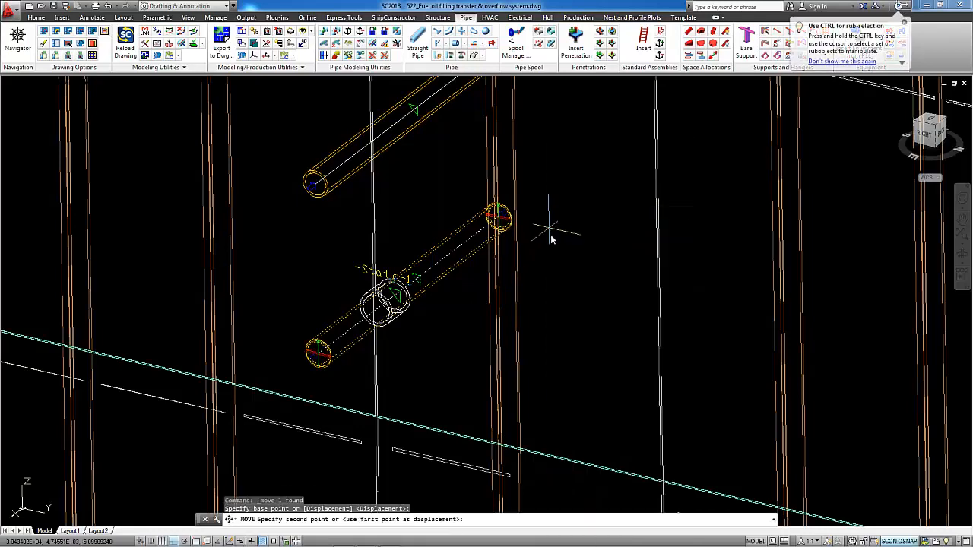
left_click(565, 301)
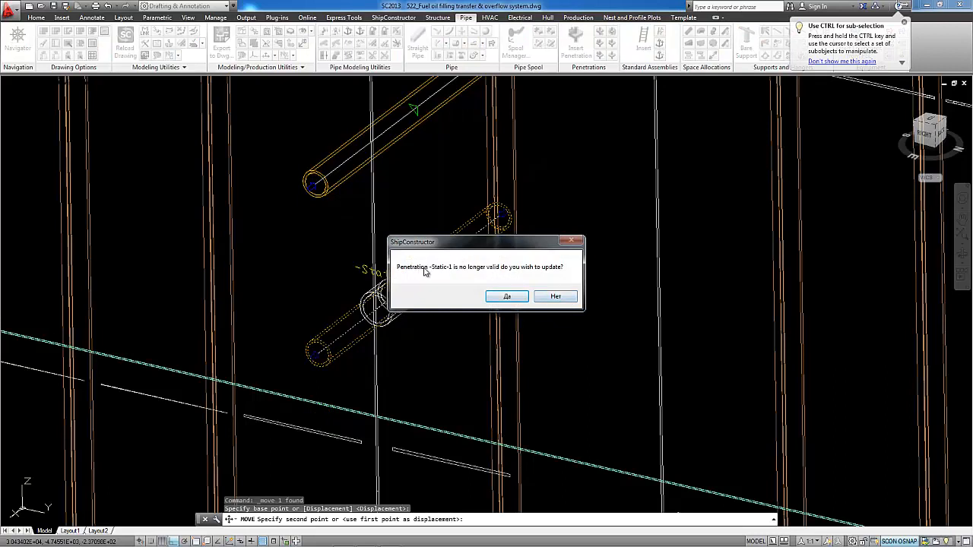
left_click(506, 296)
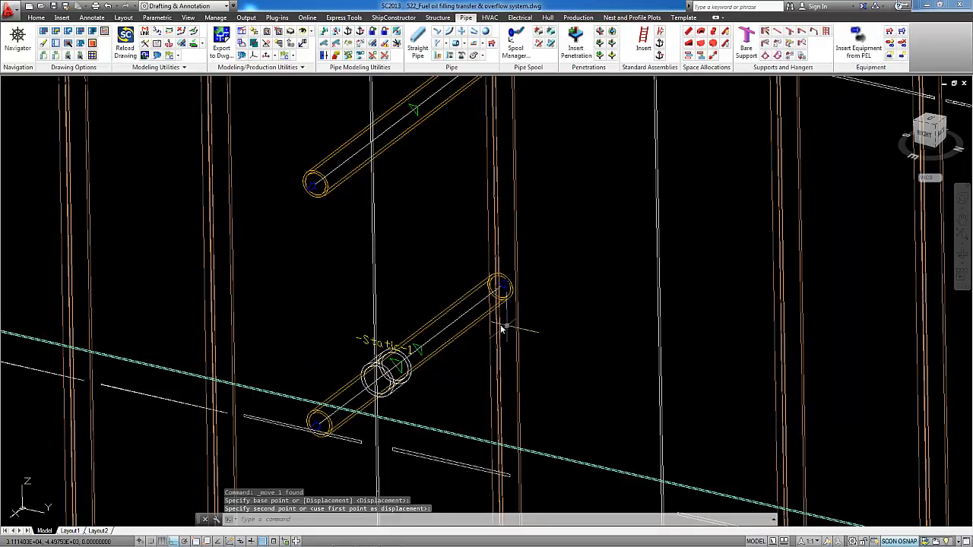
- Return the model to the Conceptual visual style with both pipes in view
left_click(460, 321)
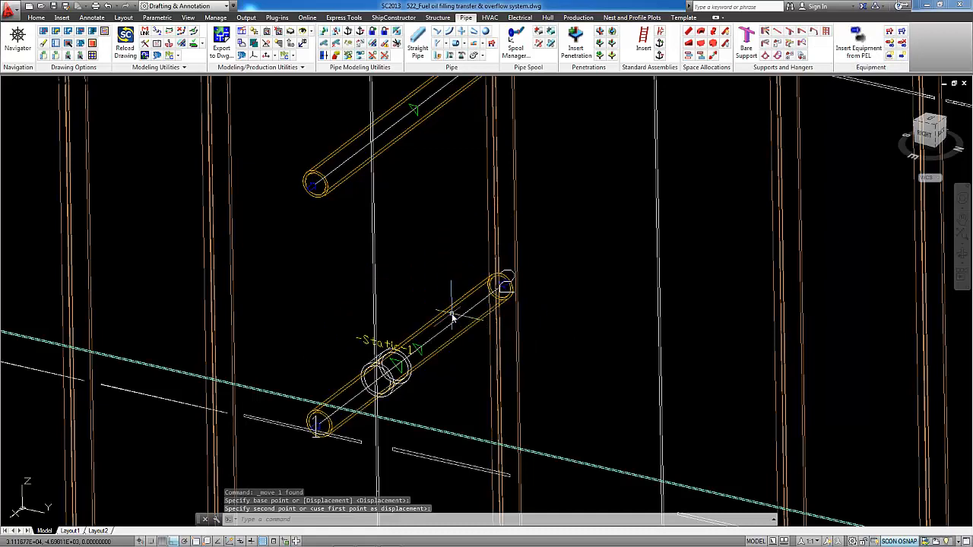
mouse_move(447, 344)
middle_mouse_down()
mouse_move(432, 338)
mouse_move(412, 281)
middle_mouse_up()
scroll(406, 289, "down", 2)
middle_click_drag(461, 226, 427, 264)
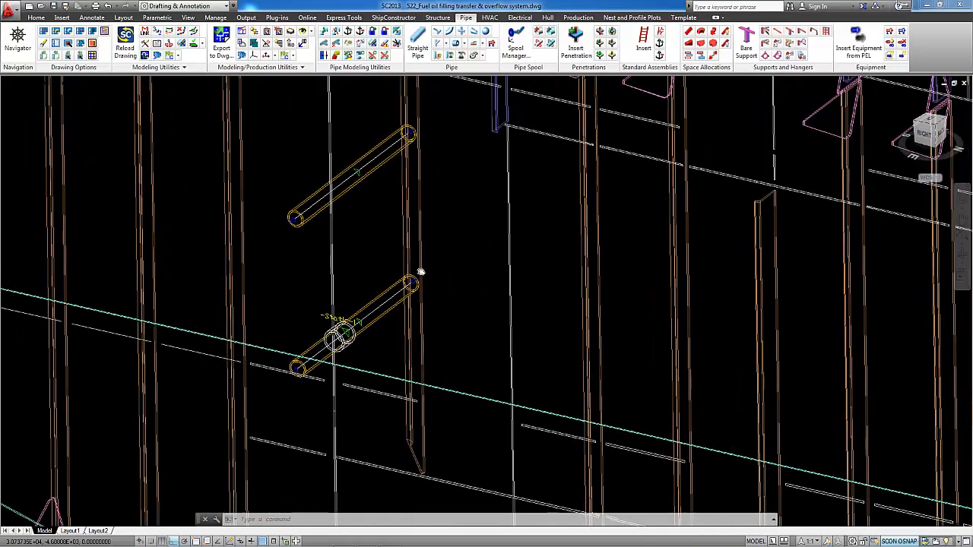
left_click(73, 82)
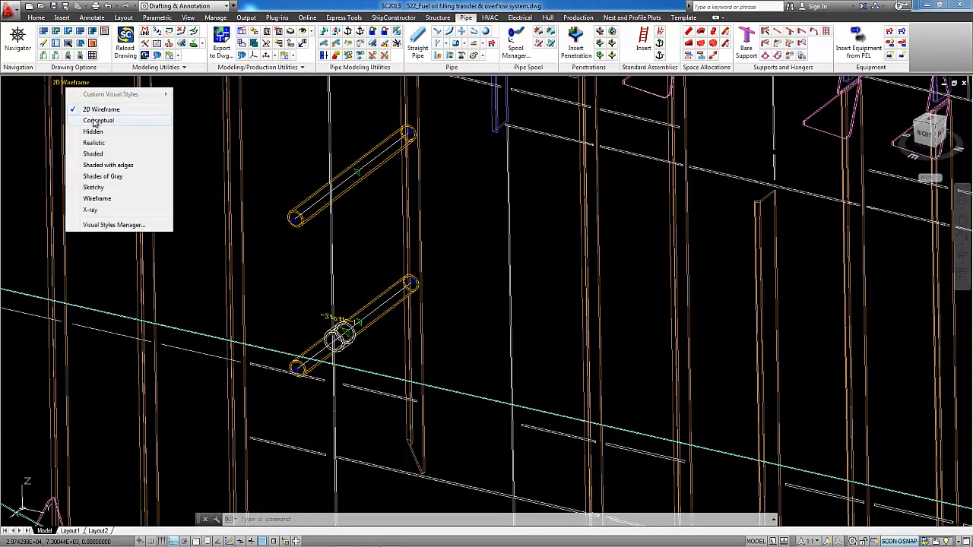
left_click(95, 122)
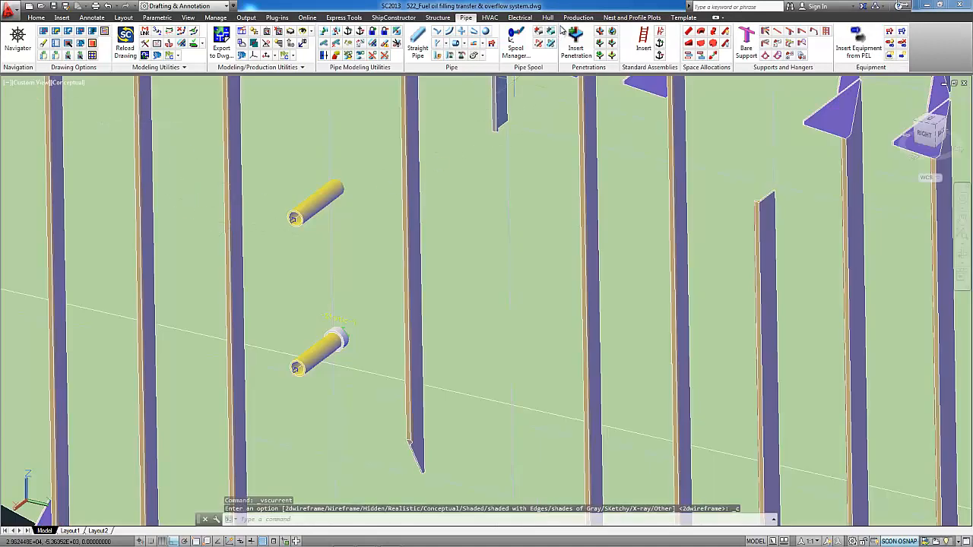
- Revise the parts of the lower pipe's penetration, choosing the green bulkhead plate as structure and the upper pipe as penetrator
left_click(613, 33)
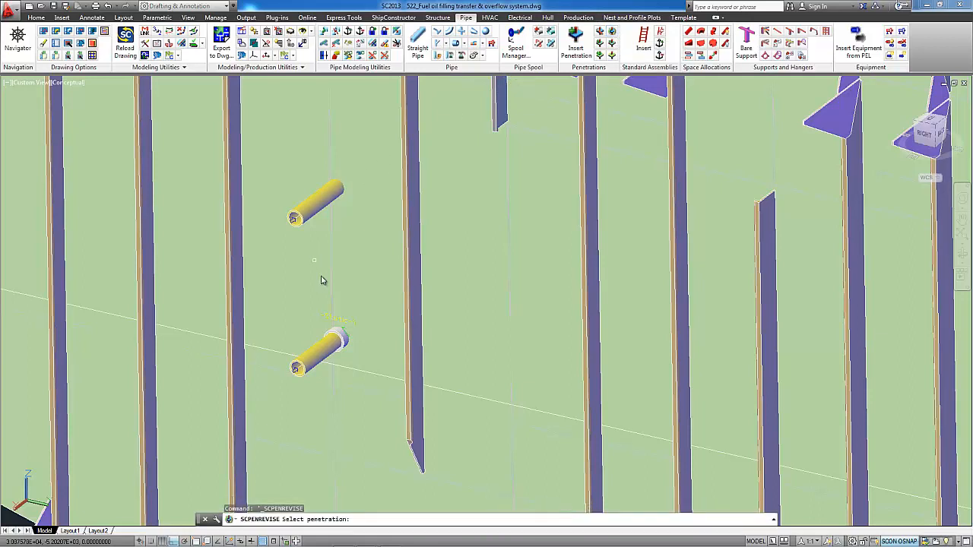
left_click(341, 337)
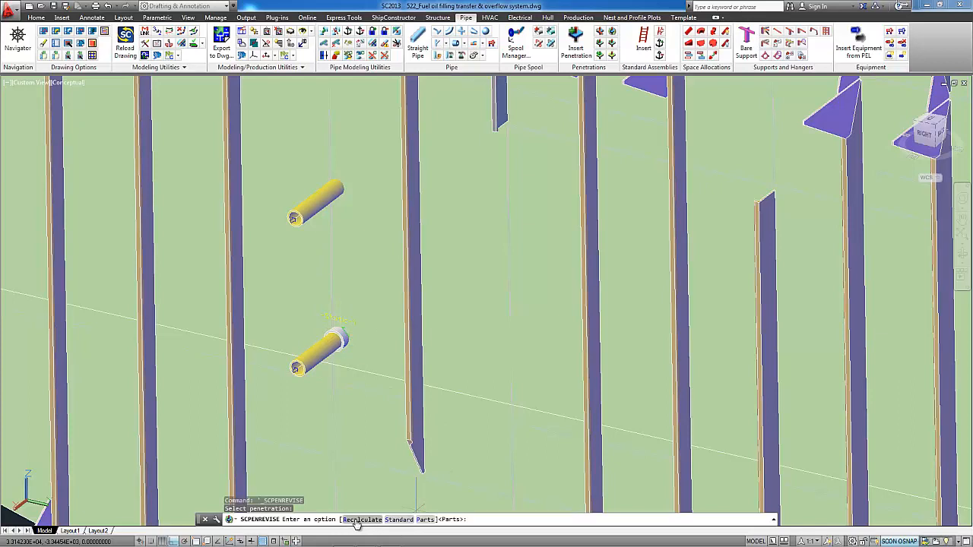
left_click(425, 520)
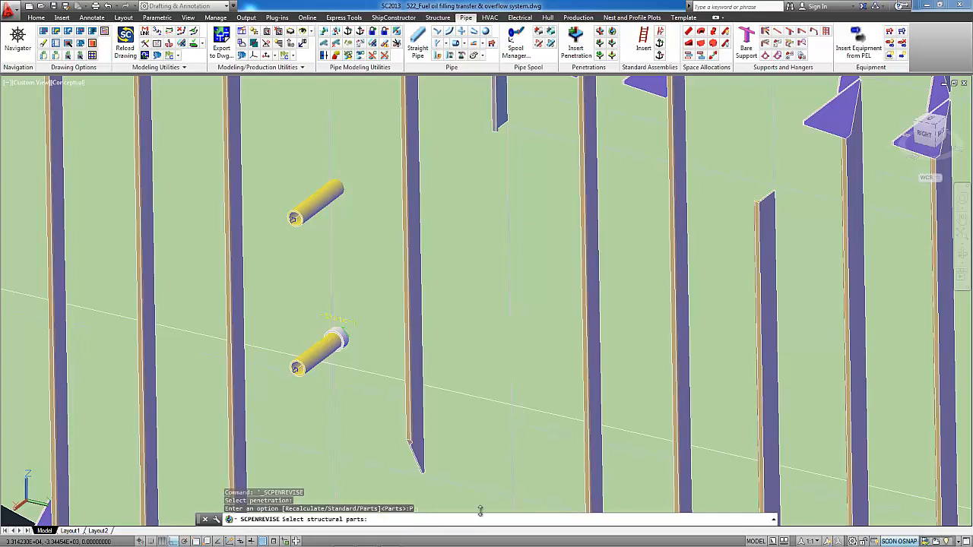
left_click(381, 278)
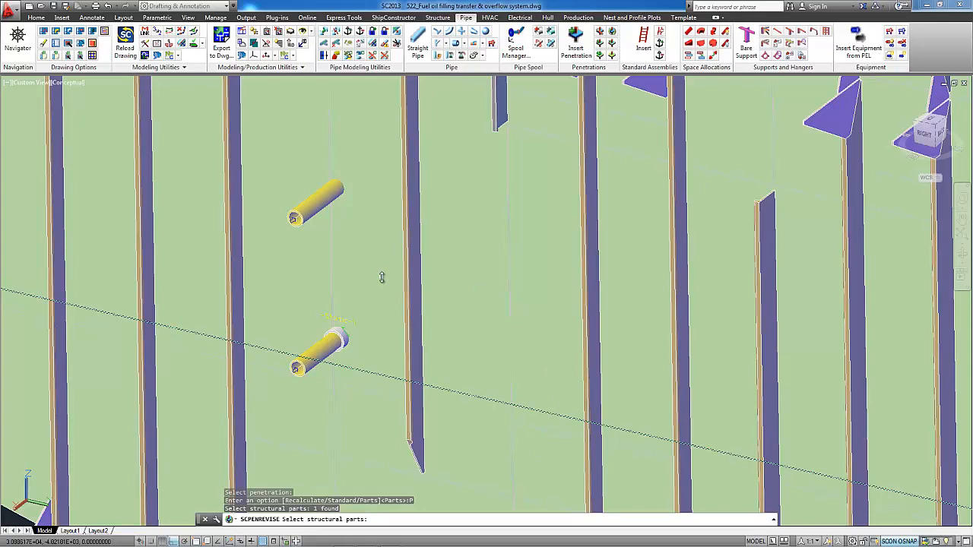
key("Return")
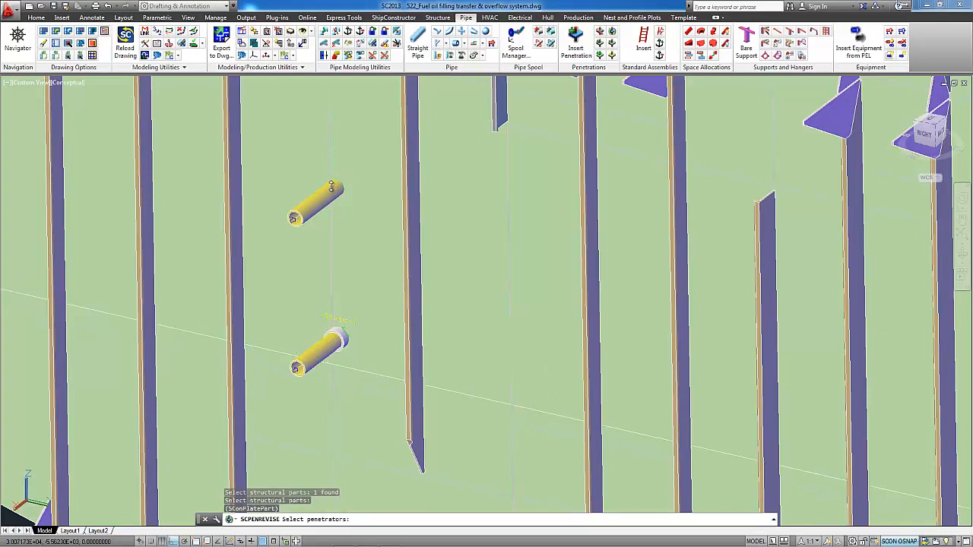
left_click(319, 200)
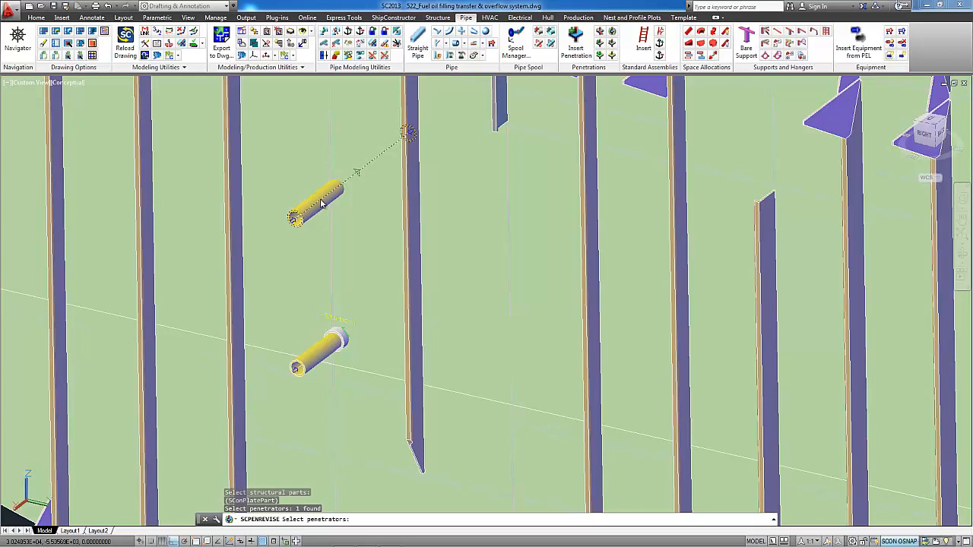
key("Return")
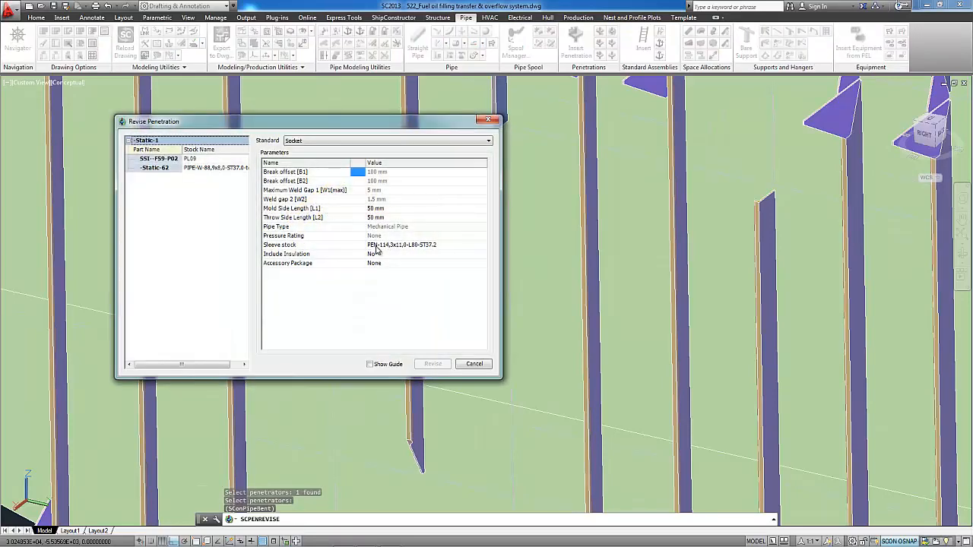
- Set the sleeve stock to PEN-114,3x11,0-L80-ST37.2 and apply the penetration revision
left_click(375, 245)
left_click(483, 246)
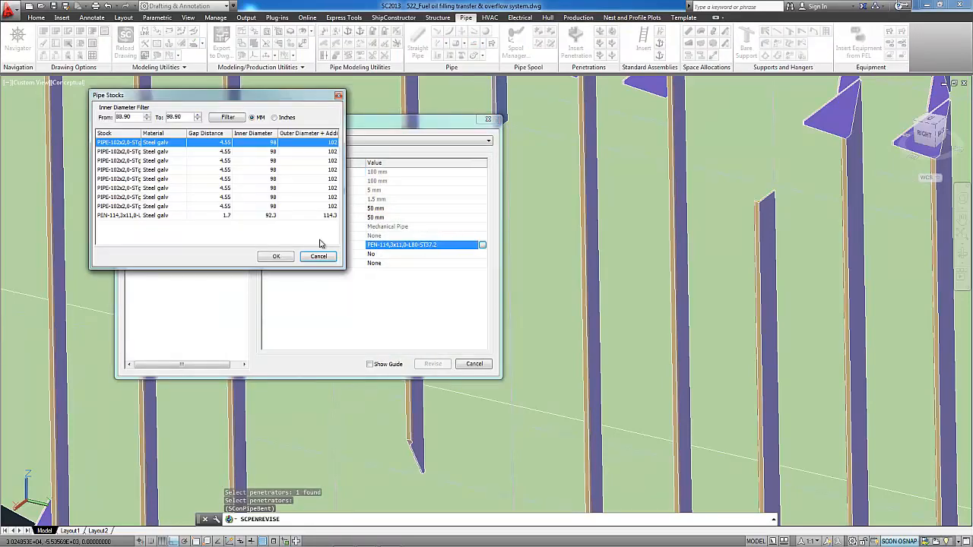
left_click(133, 217)
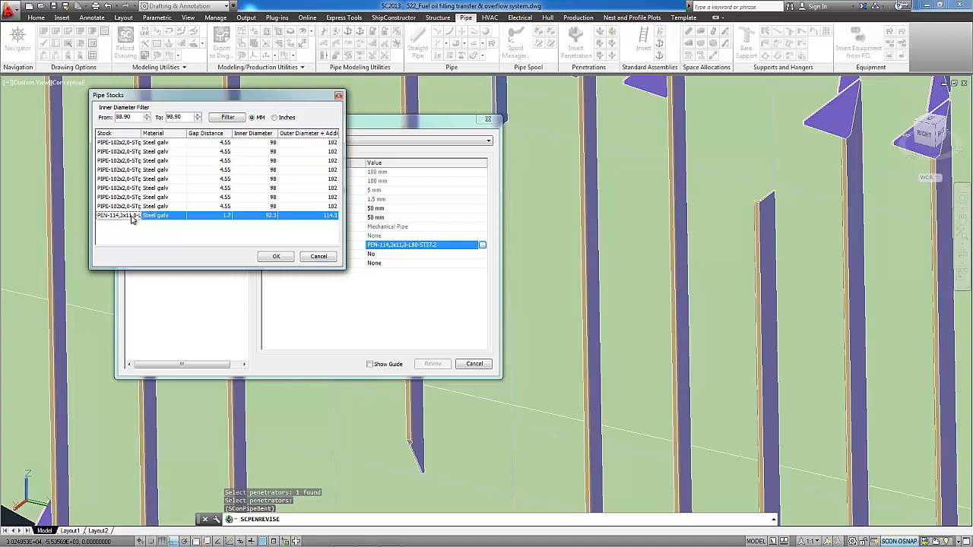
left_click(271, 257)
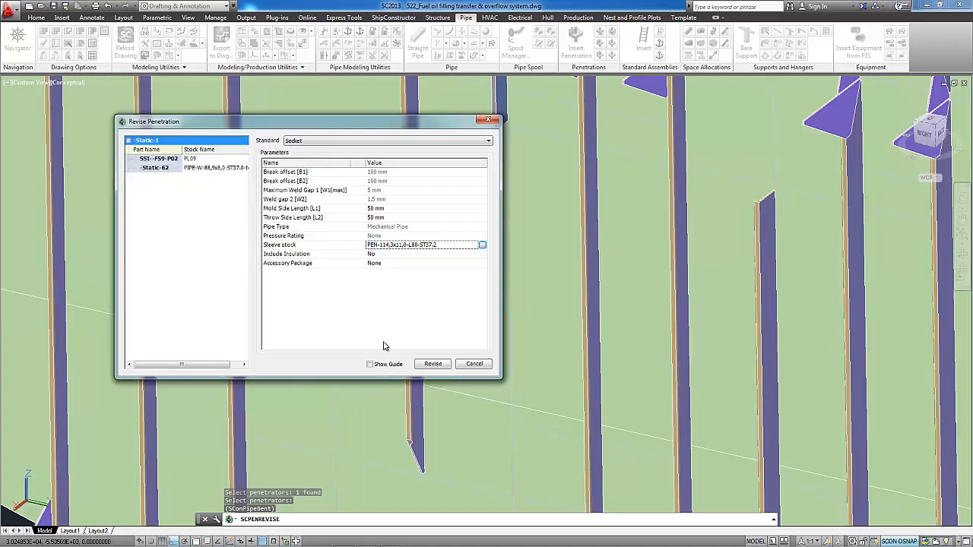
left_click(432, 364)
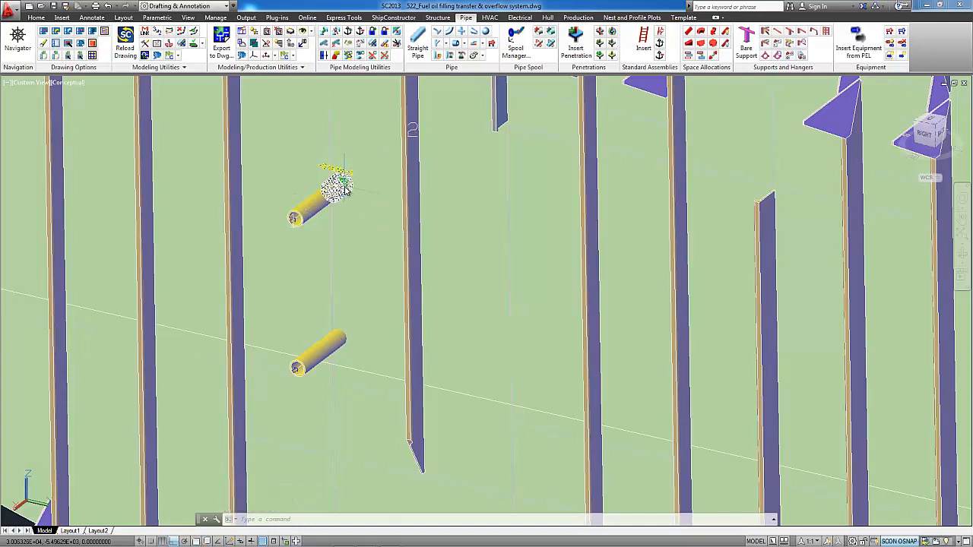
- Revise the standard of the upper pipe's penetration, switching it from Socket to Doubler
left_click(612, 34)
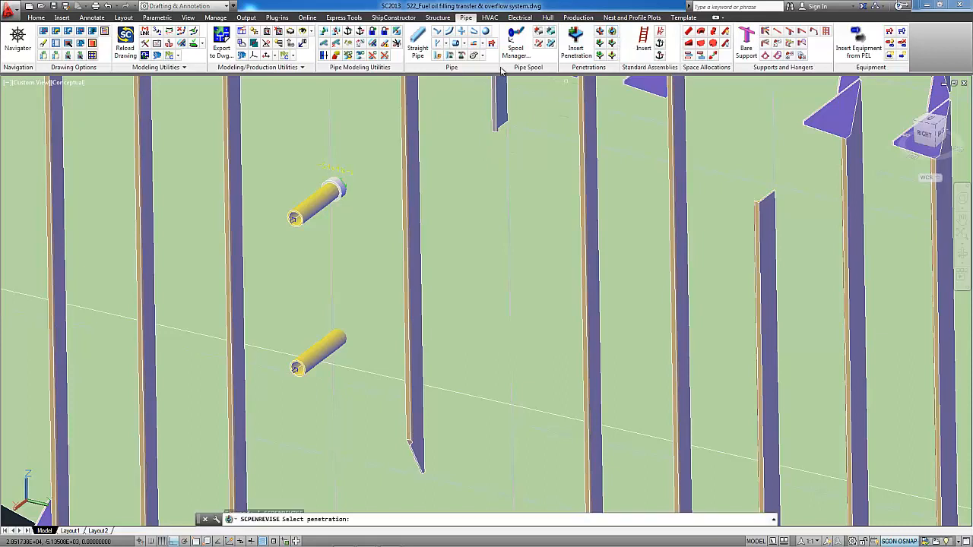
left_click(336, 186)
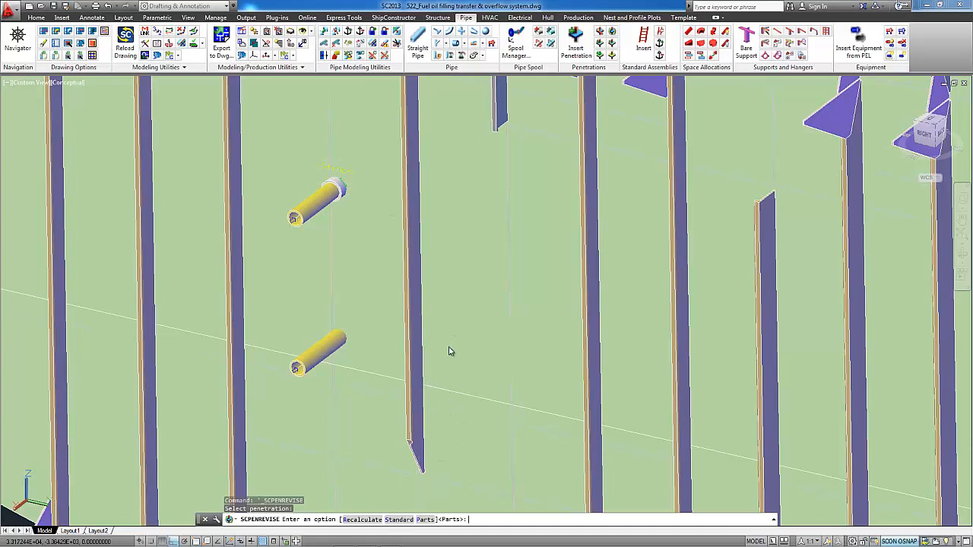
type("S")
key("Return")
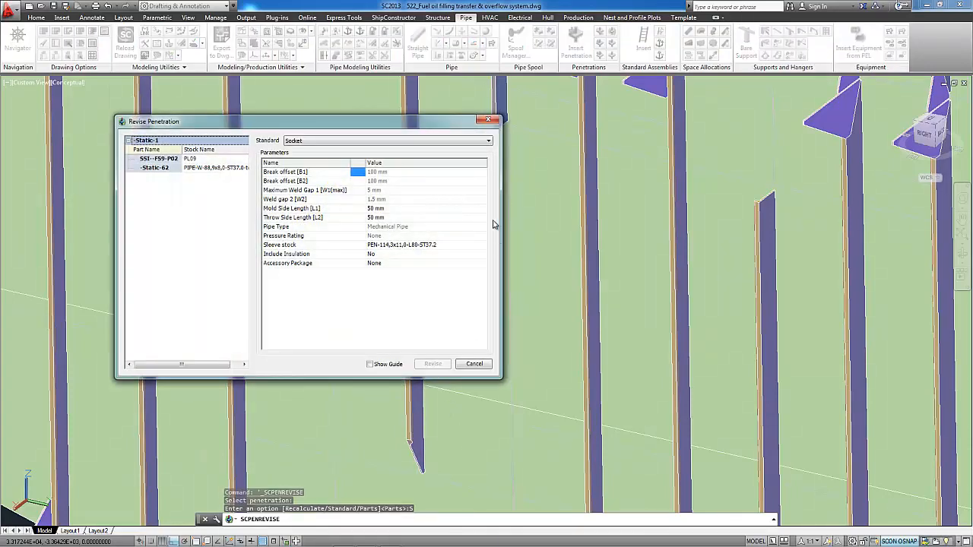
left_click(469, 143)
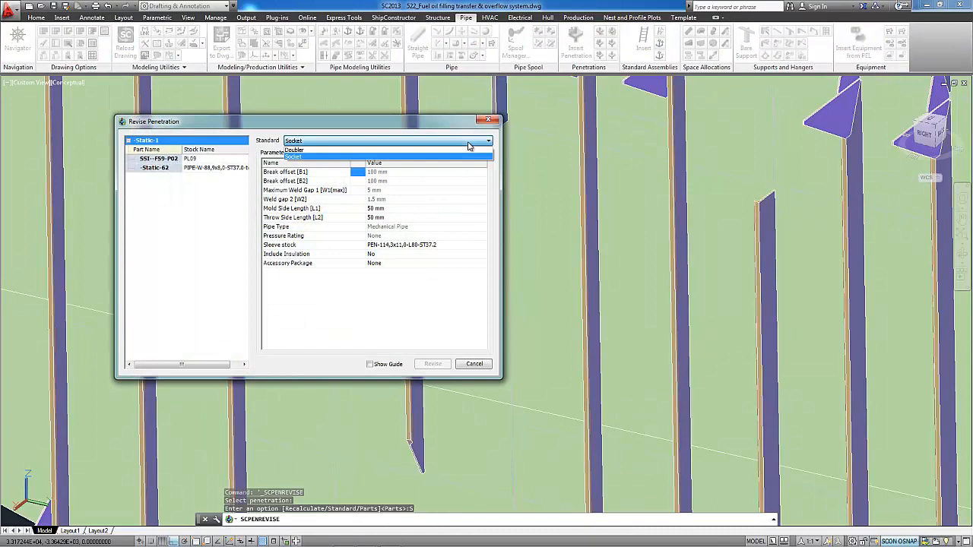
left_click(318, 153)
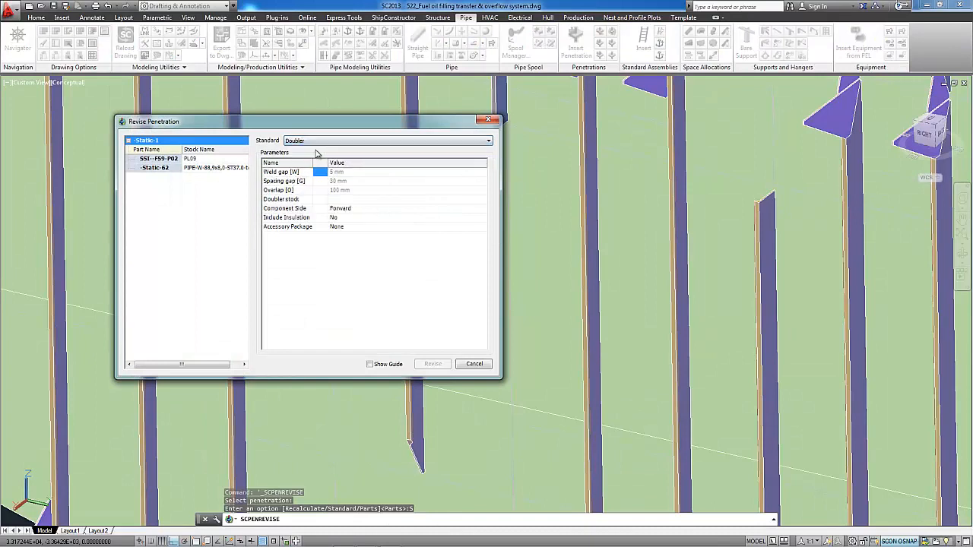
- Set the doubler stock to plate PL10 and apply the penetration revision
left_click(353, 199)
left_click(482, 200)
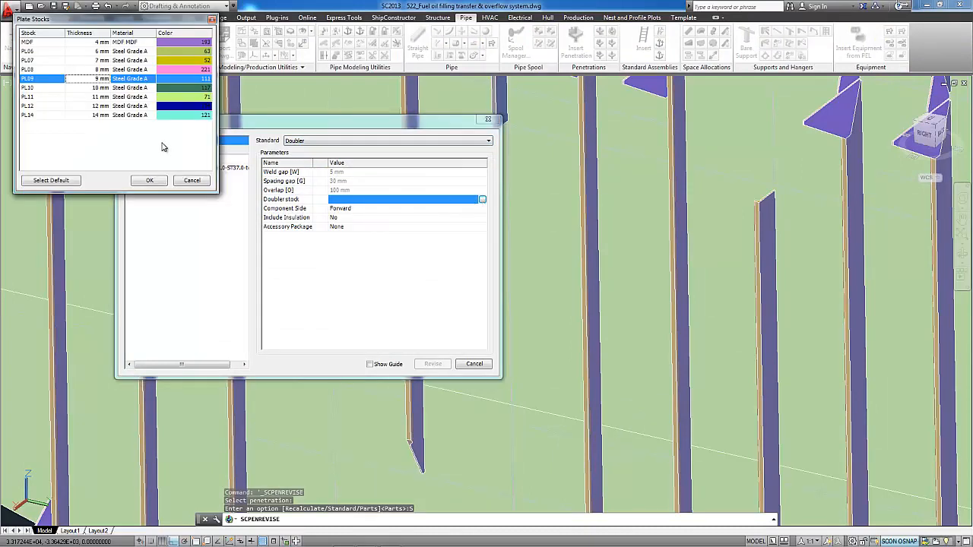
left_click(38, 88)
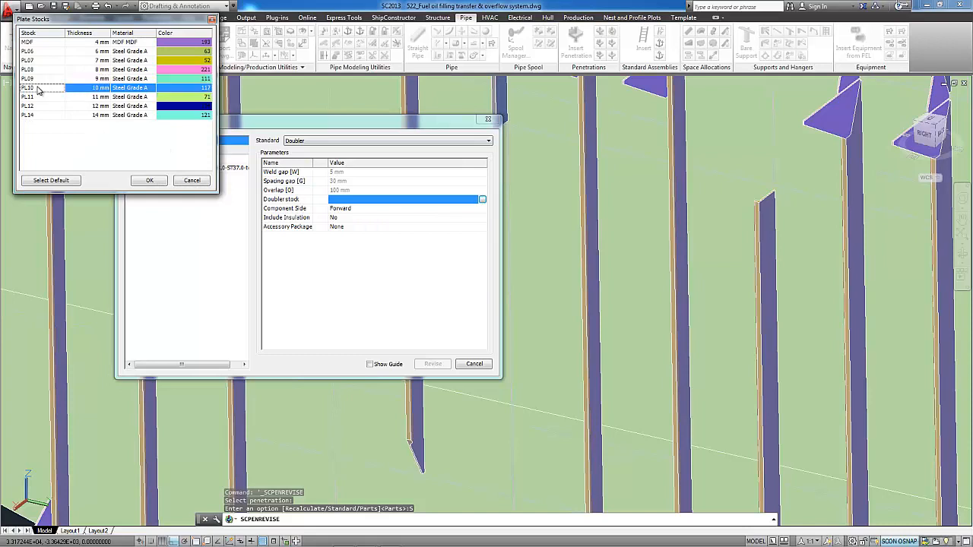
left_click(149, 181)
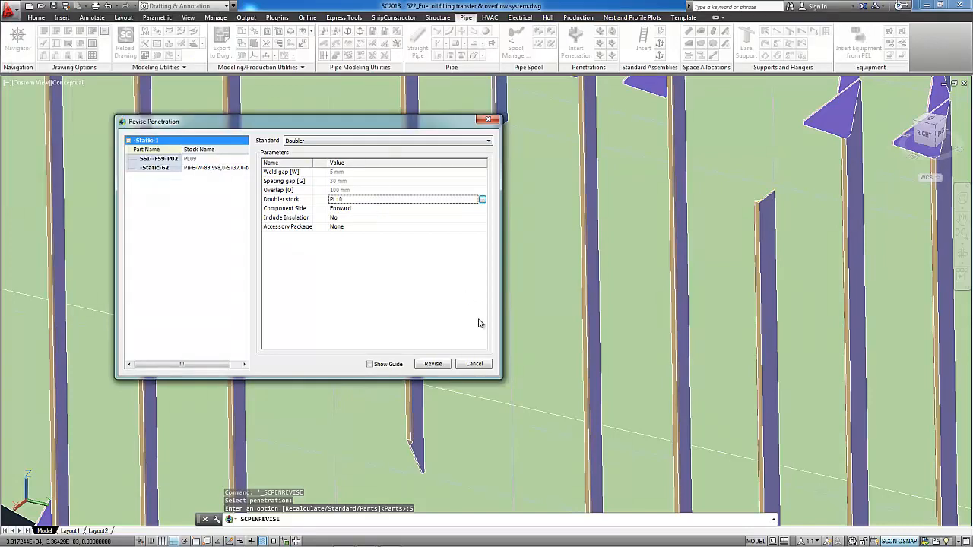
left_click(433, 364)
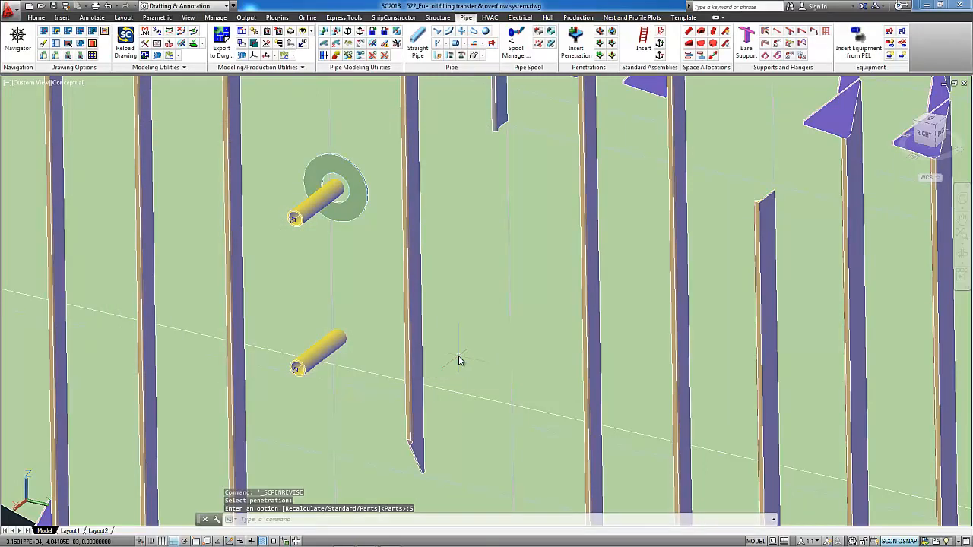
- Open the Penetration Manager, saving all open drawings, and place its window clear of the upper pipe
scroll(344, 167, "up", 2)
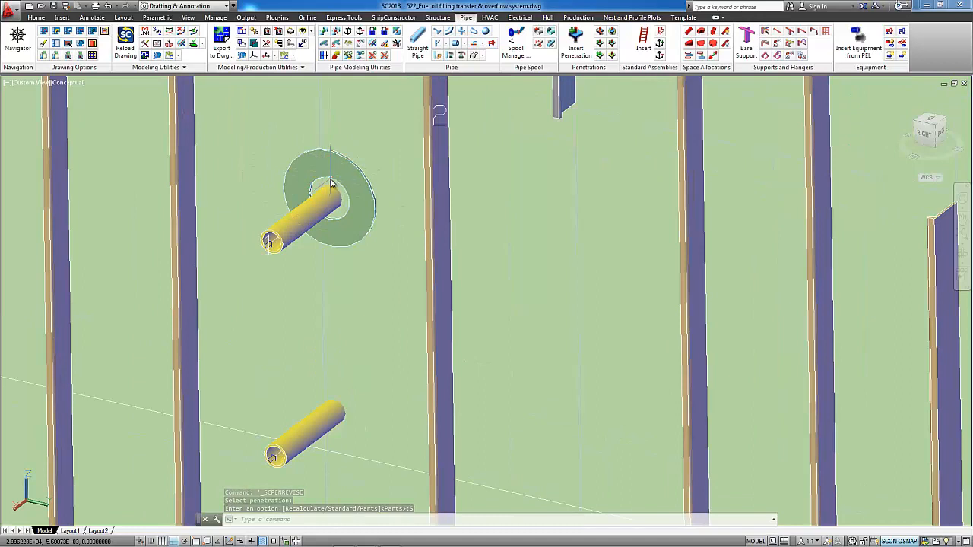
middle_click_drag(337, 214, 338, 240)
left_click(304, 245)
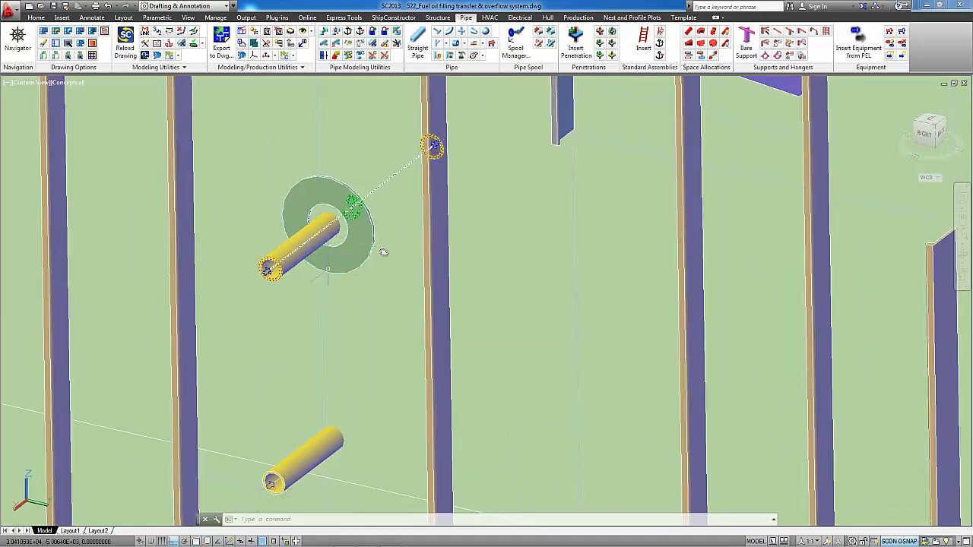
key("Escape")
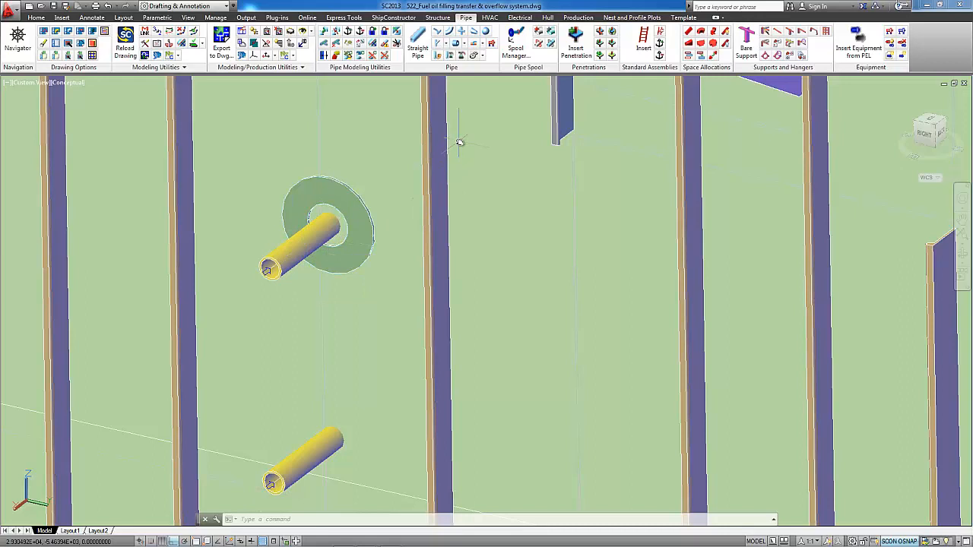
left_click(600, 33)
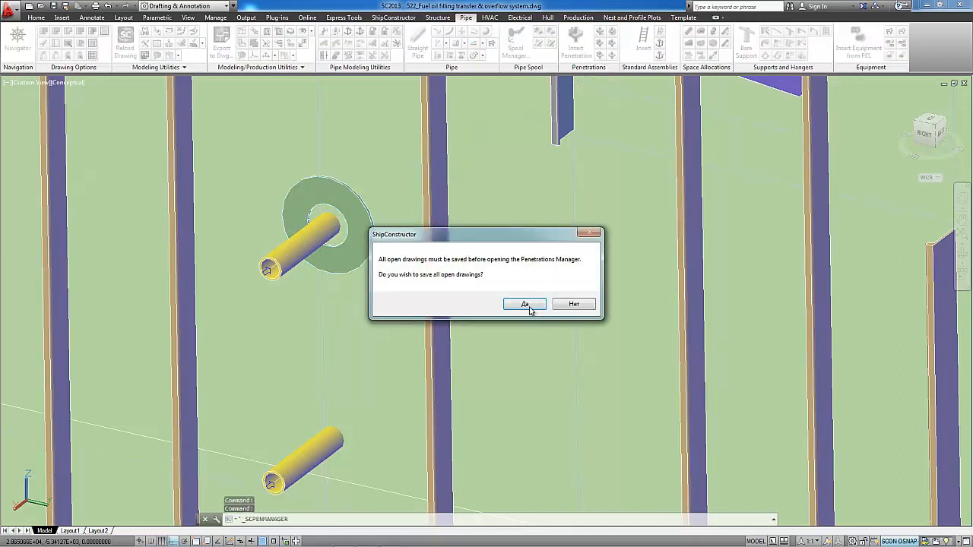
left_click(530, 306)
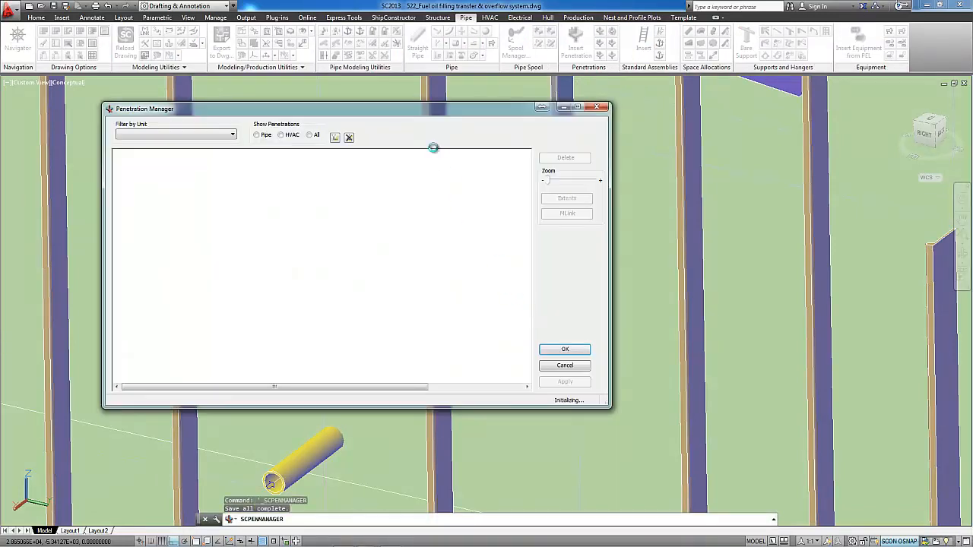
left_click_drag(412, 113, 680, 66)
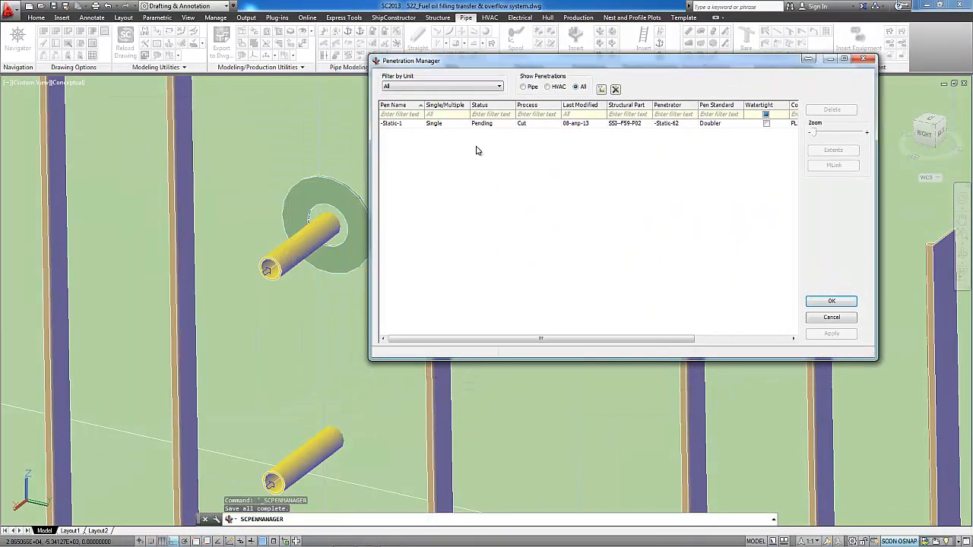
- Set the doubler penetration's status to Applied and accept the Penetration Manager changes
left_click(487, 126)
left_click(511, 125)
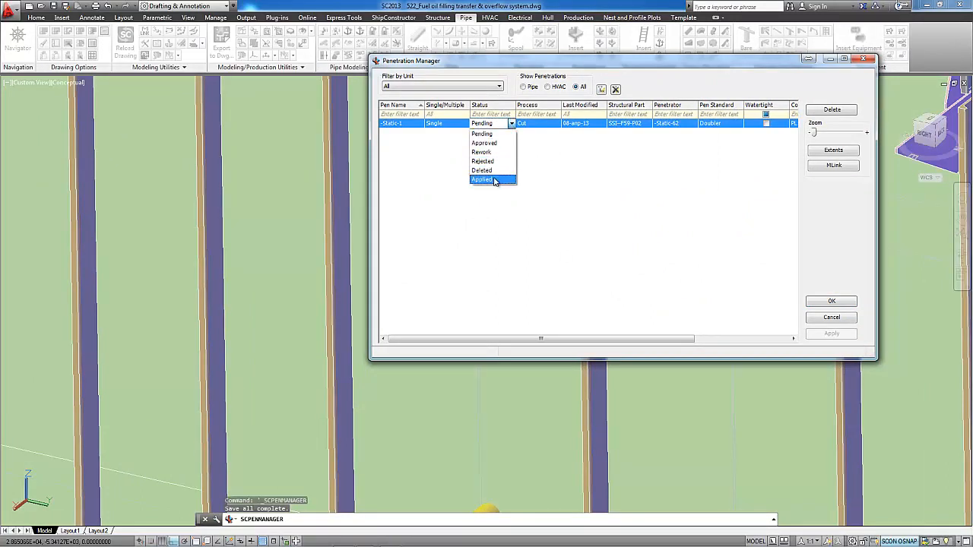
left_click(494, 180)
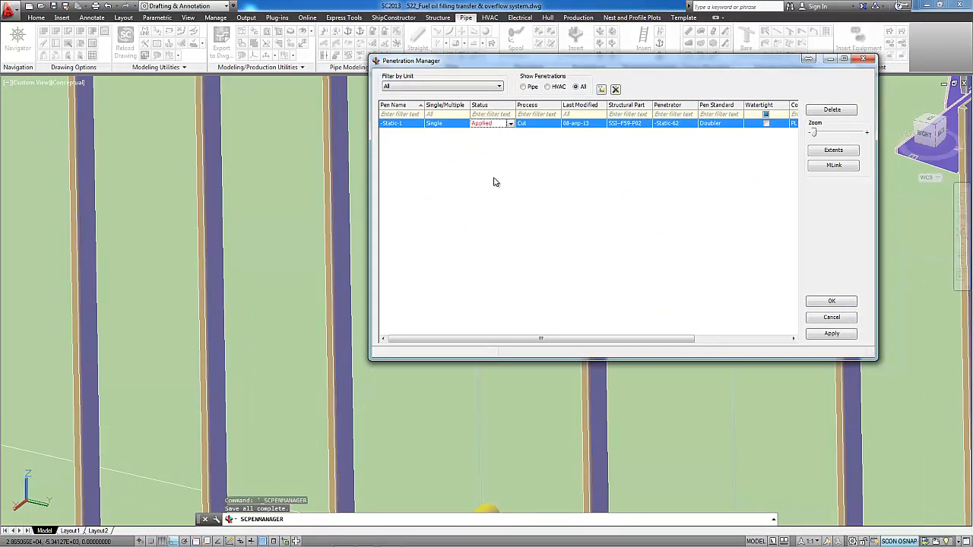
left_click(552, 125)
left_click(557, 124)
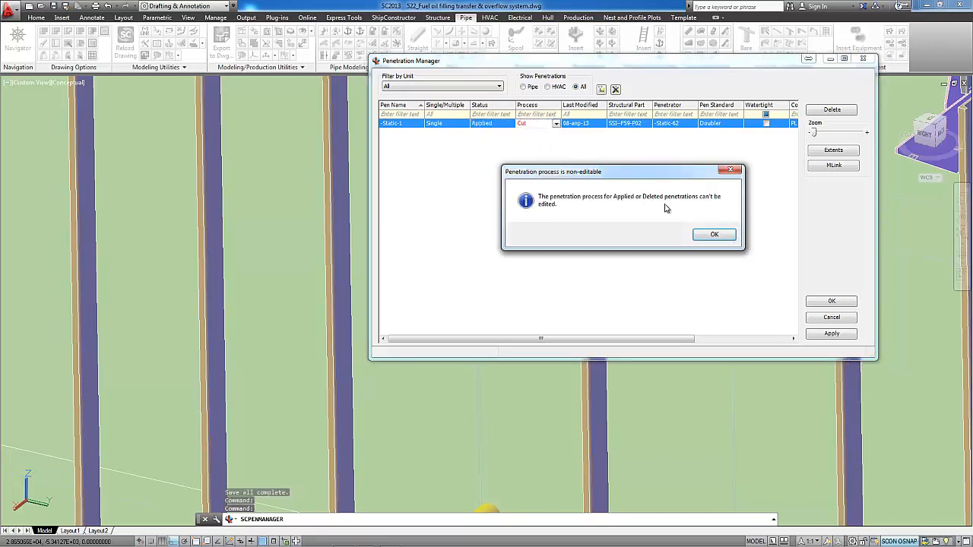
left_click(714, 235)
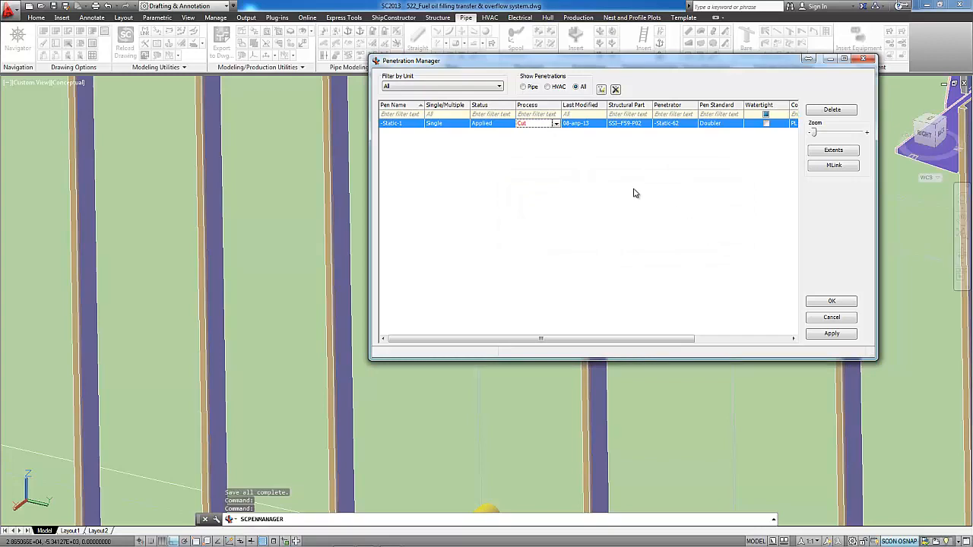
left_click(827, 302)
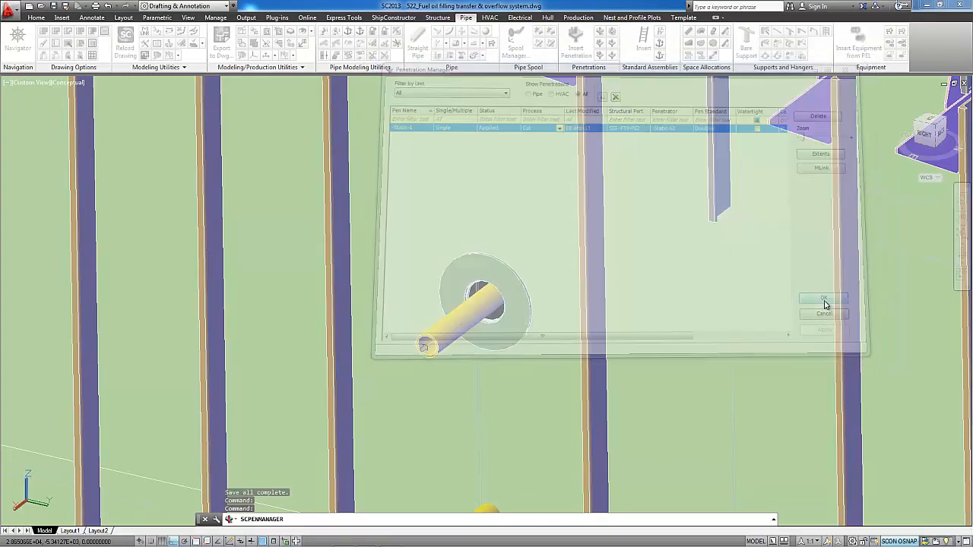
- Examine the doubler plate and the cut opening around the upper pipe in the bulkhead
left_click(498, 314)
scroll(498, 314, "up", 5)
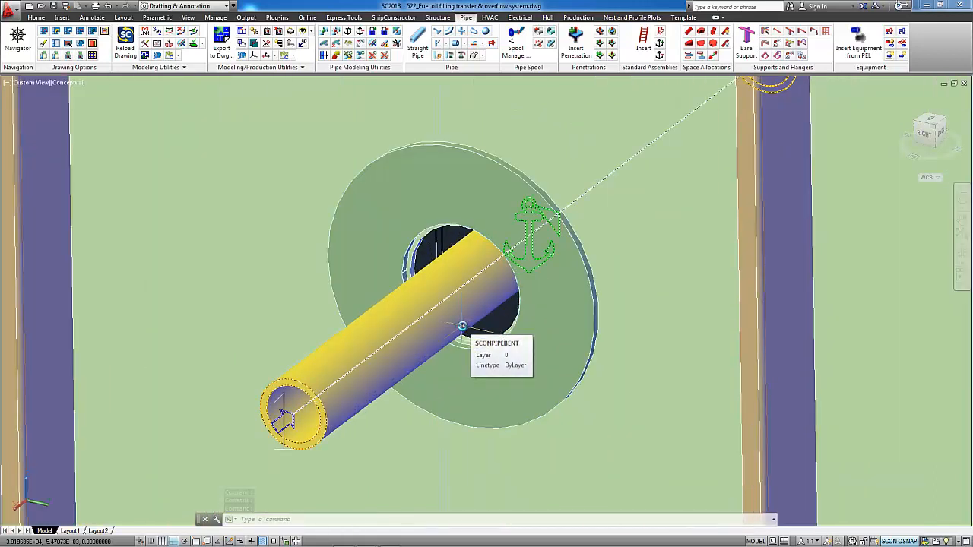
left_click(501, 167)
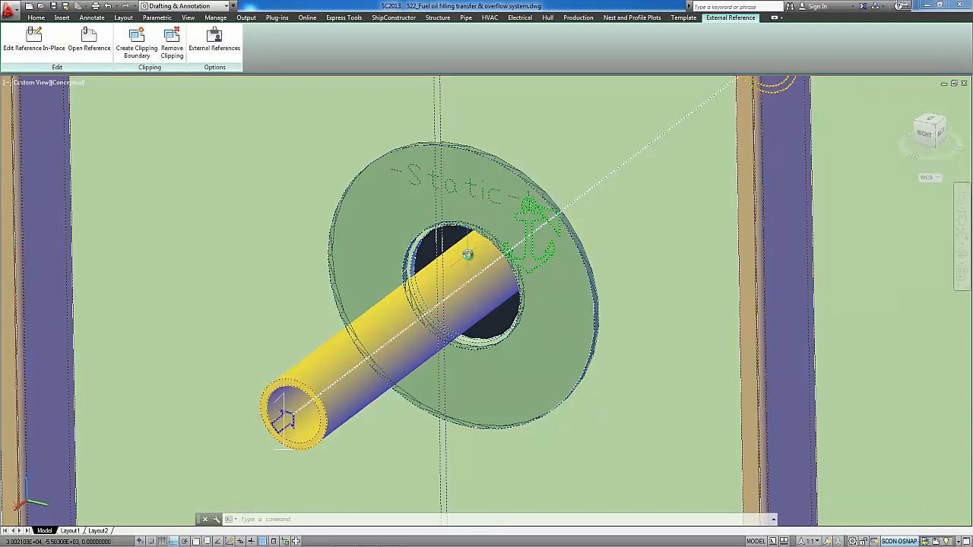
scroll(459, 240, "down", 4)
scroll(469, 261, "down", 5)
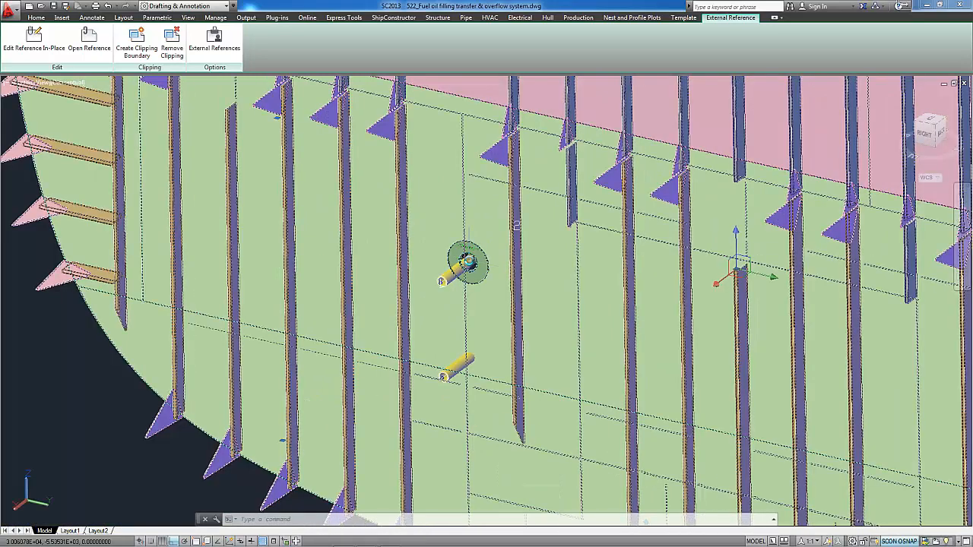